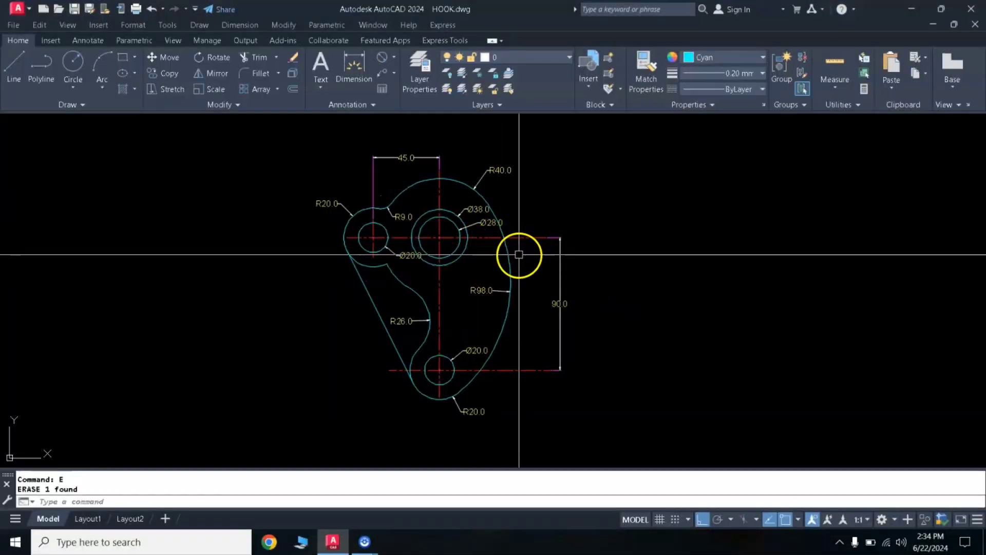
Zoom in slightly and pan the reference hook plate to the left side of the screen
text(z)
key(Return)
key(Return)
mouse_move(529, 273)
mouse_down()
mouse_move(535, 209)
mouse_move(613, 213)
mouse_up()
right_click(534, 209)
click(564, 236)
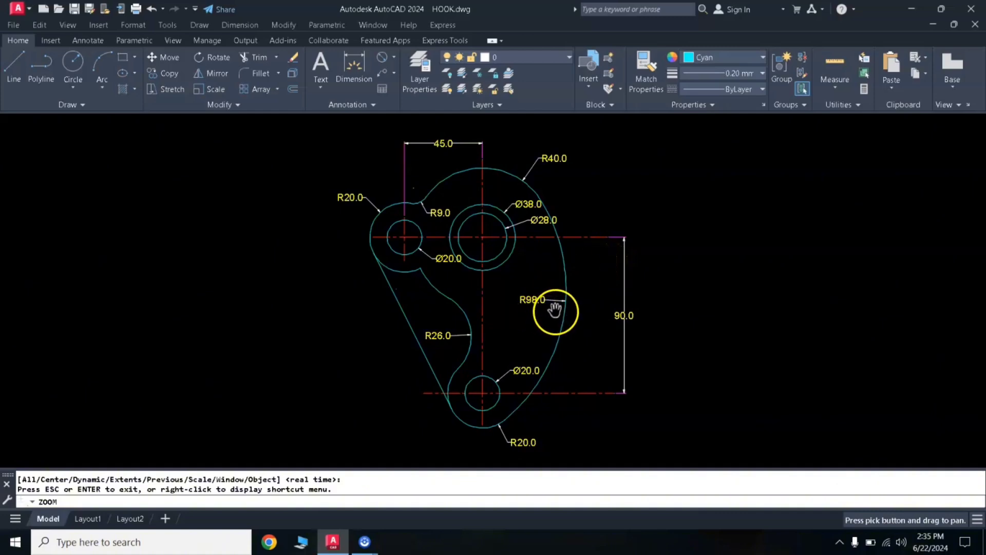
drag(555, 310, 510, 316)
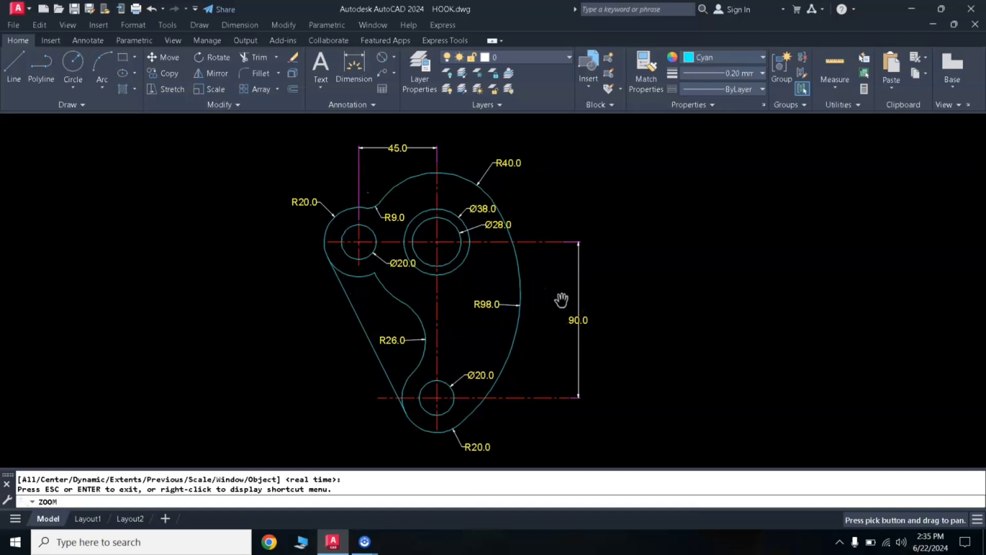
drag(548, 300, 561, 297)
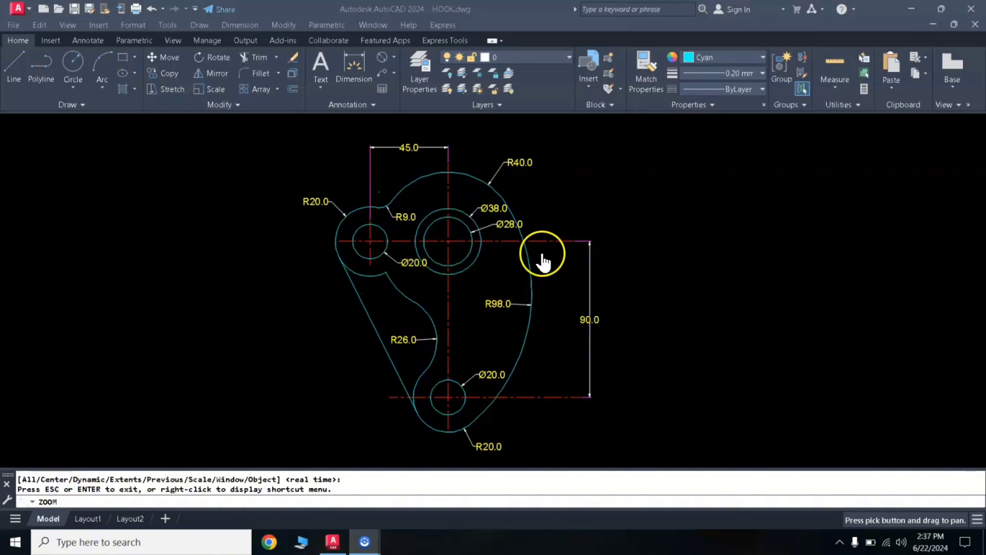
click(551, 310)
drag(656, 289, 446, 285)
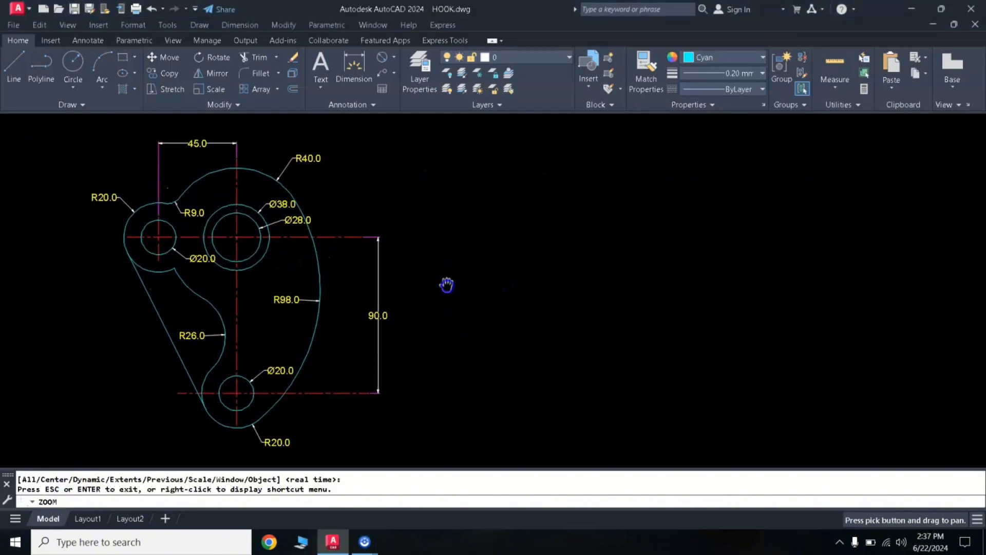
click(532, 337)
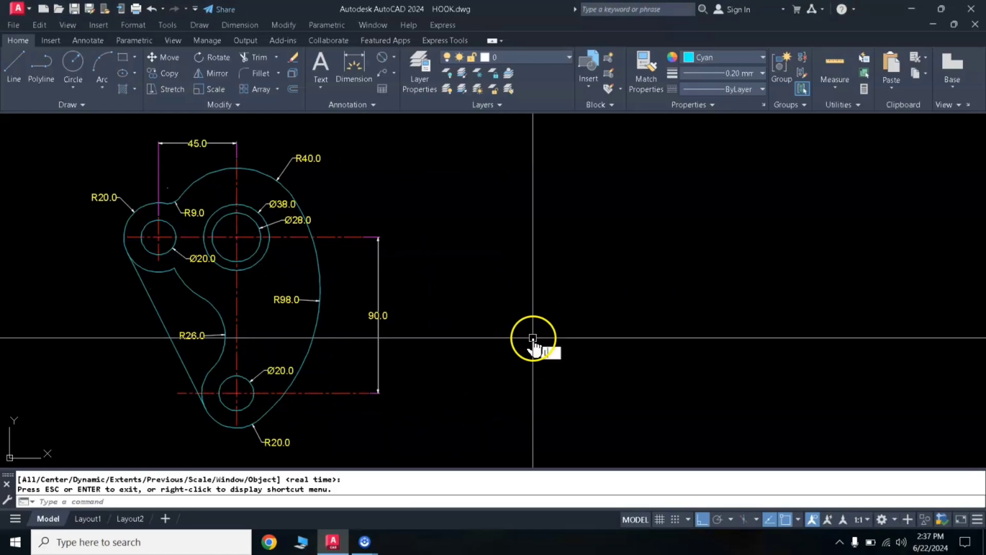
Draw a horizontal line and match it to the reference plate's red dashed centerline
key(Escape)
text(l)
key(Return)
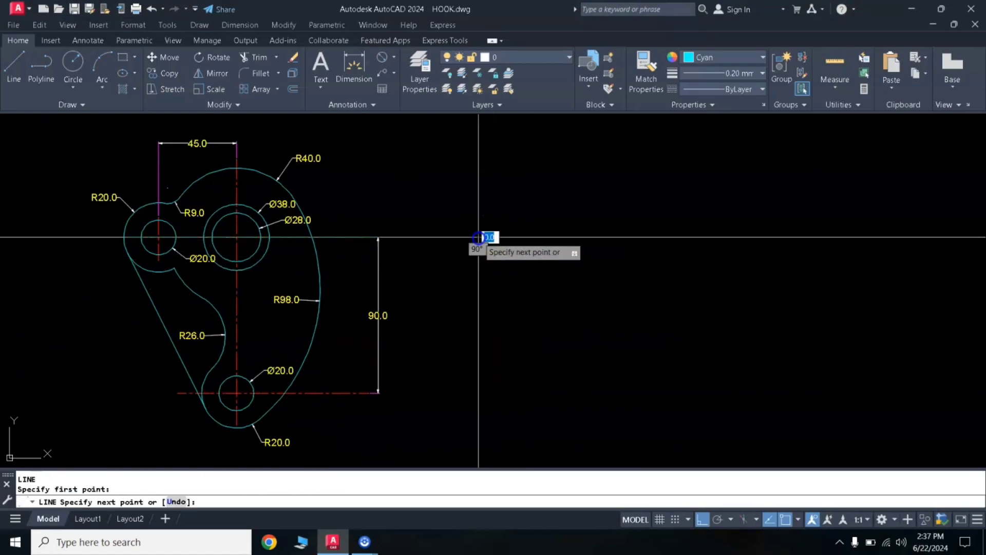
click(877, 263)
right_click(653, 317)
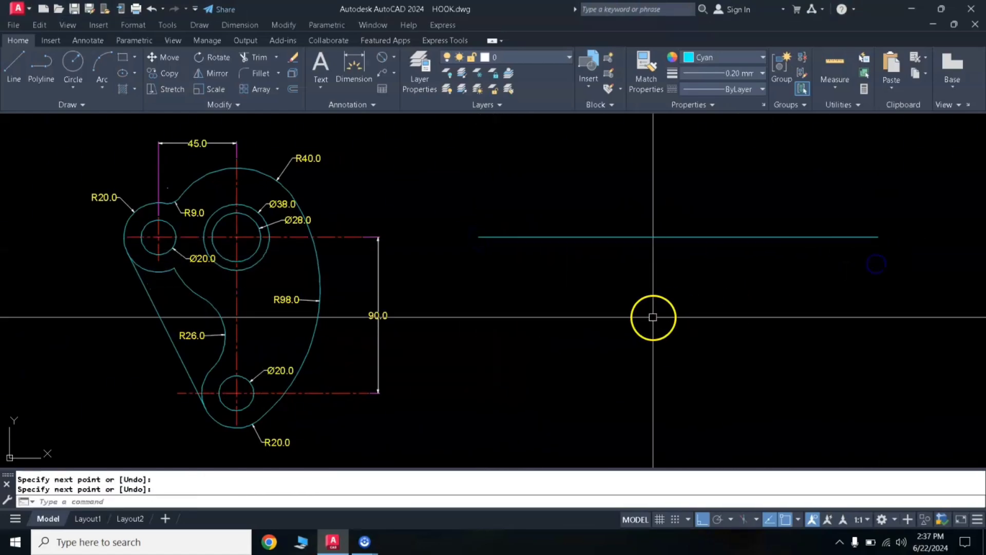
text(a)
key(Return)
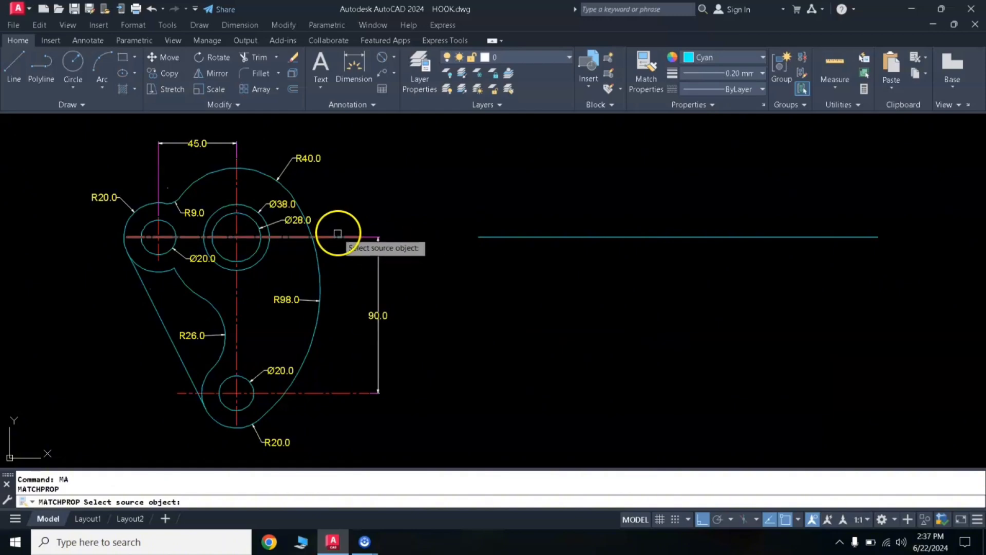
click(337, 235)
click(522, 237)
key(Return)
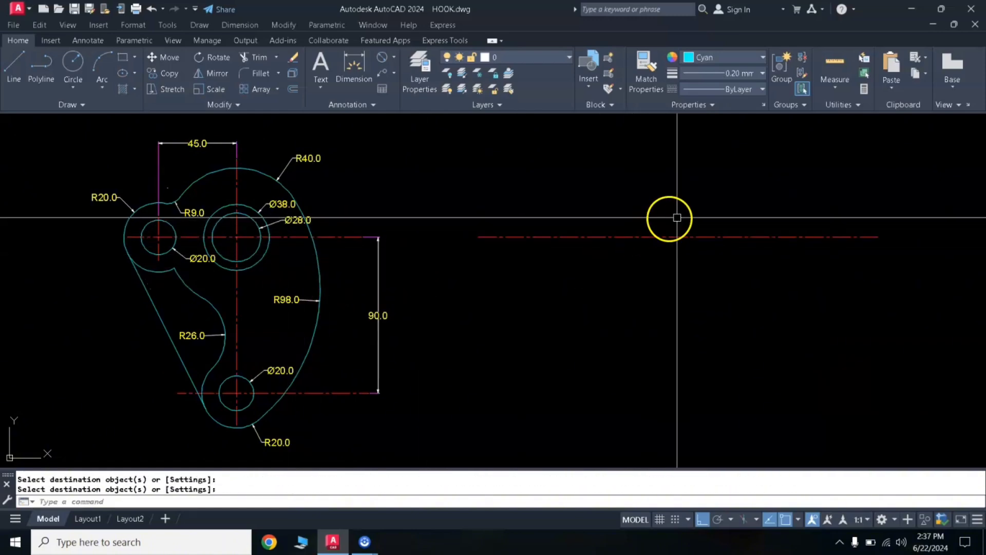
Draw a crossing vertical line and give it the same red centerline properties
text(l)
key(Return)
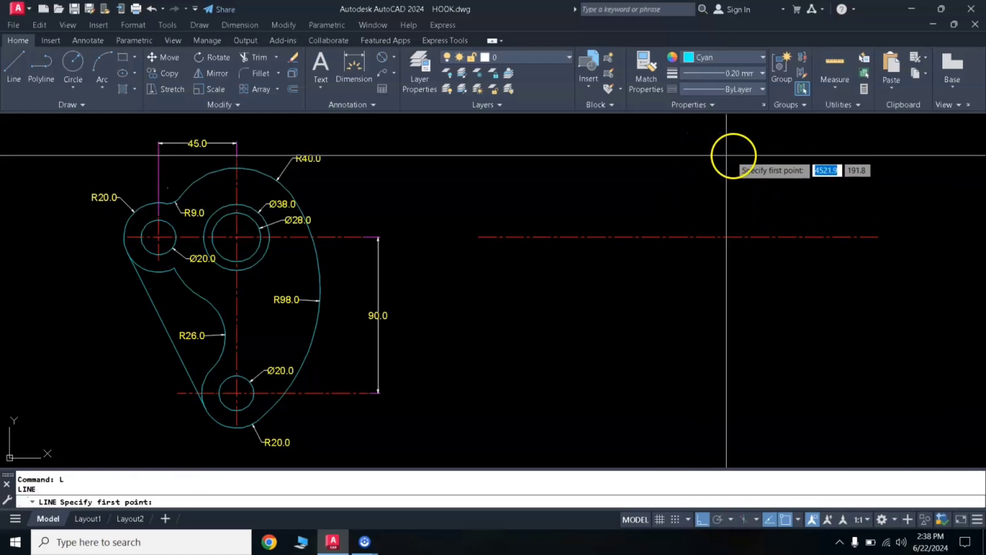
click(707, 155)
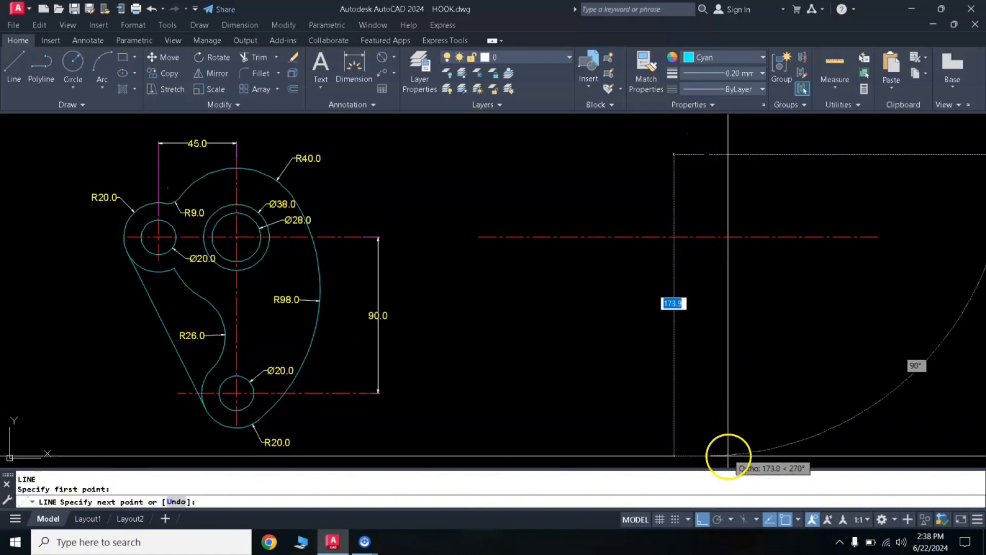
click(726, 456)
key(Return)
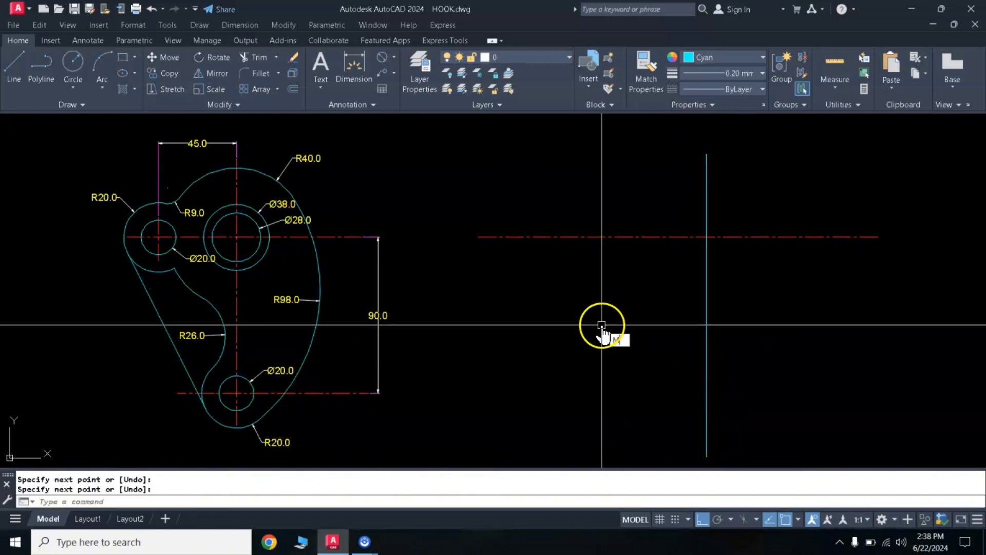
text(A)
click(656, 237)
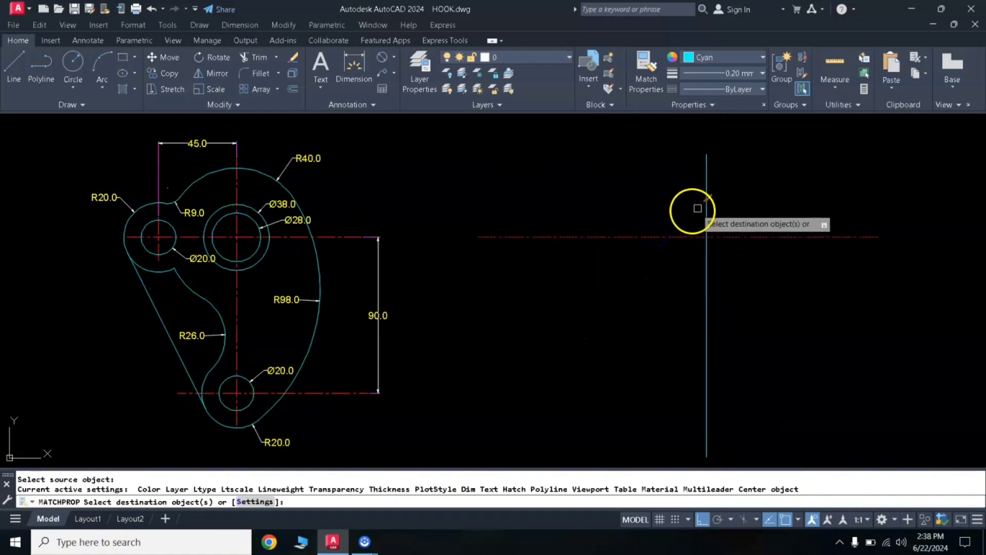
click(706, 206)
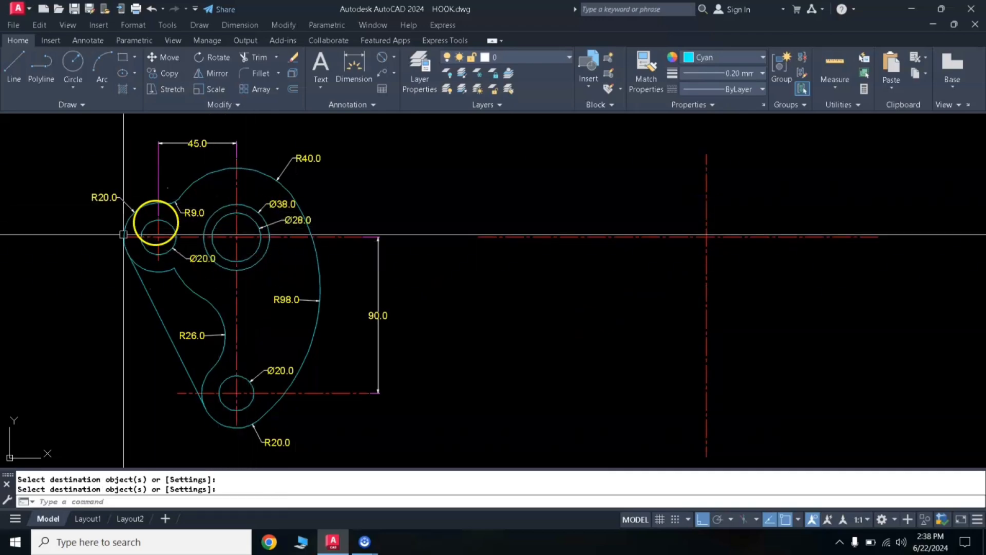
click(154, 220)
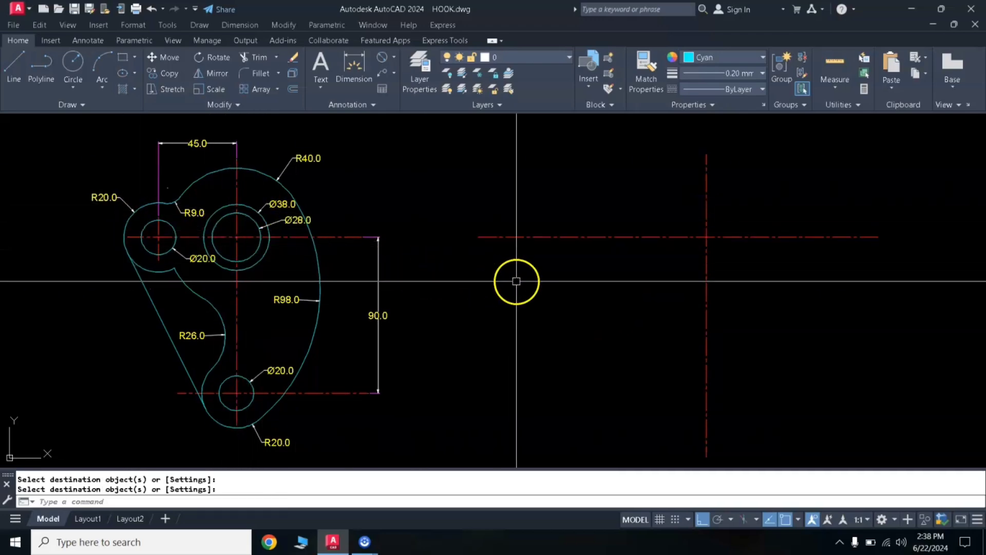
key(Return)
text(C)
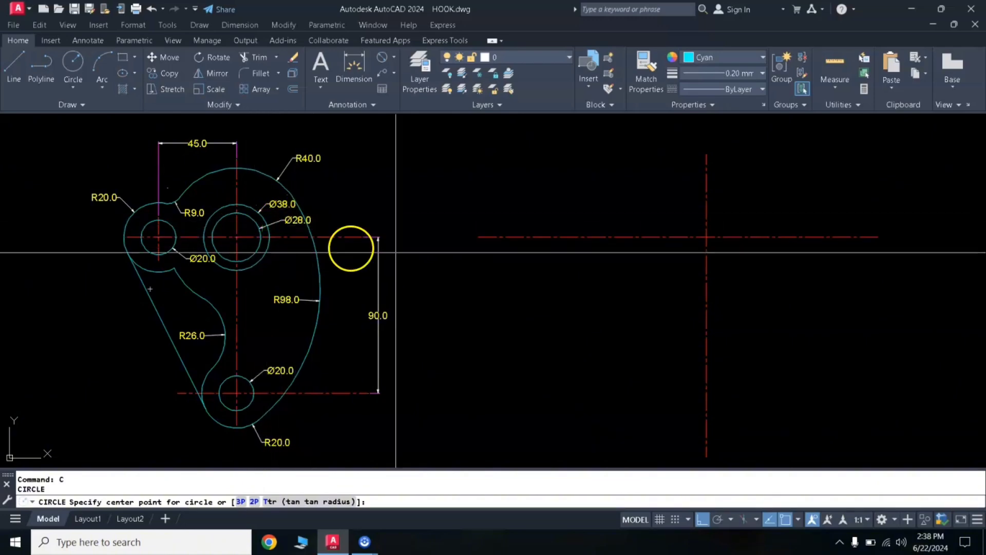
Draw Ø28 and Ø38 circles centred on the centerline intersection
click(705, 238)
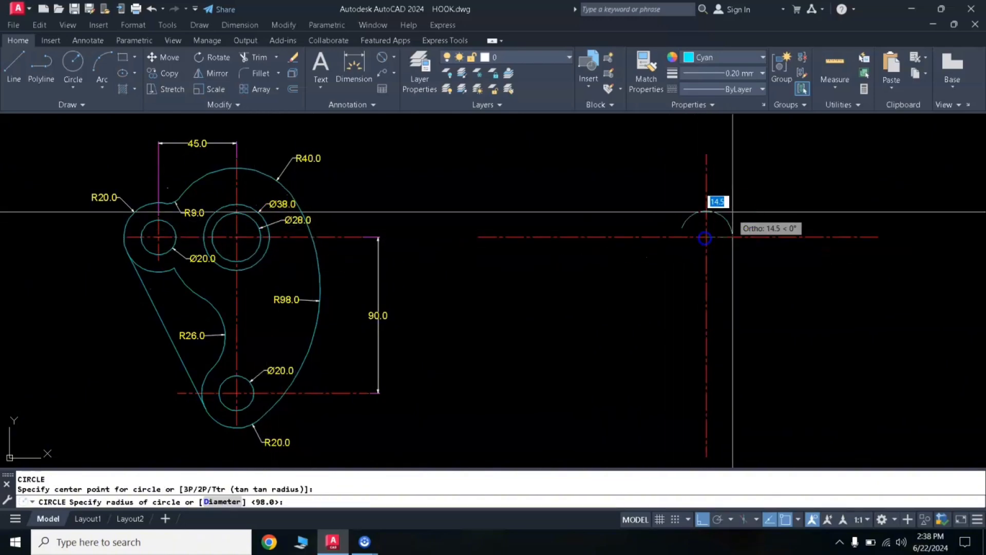
text(D)
key(Return)
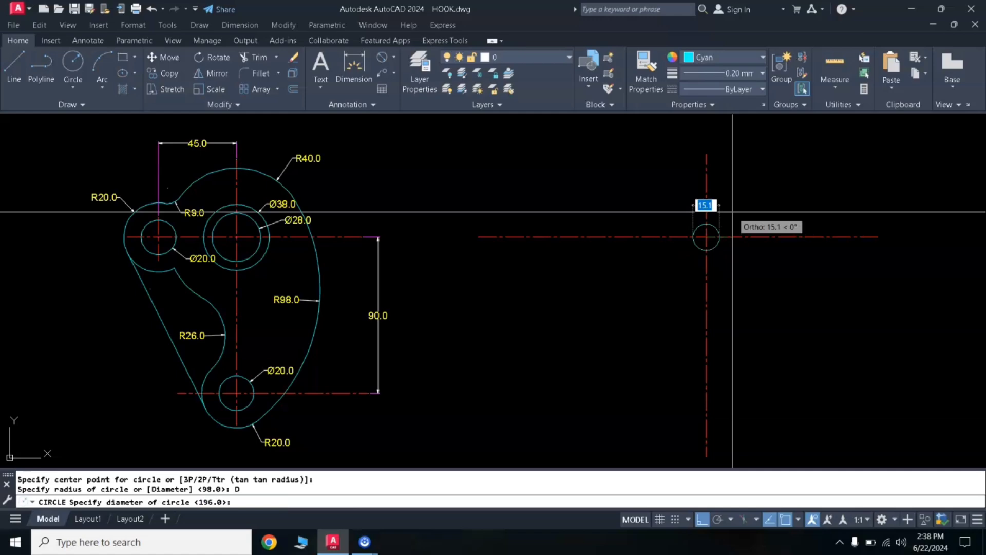
text(28)
key(Return)
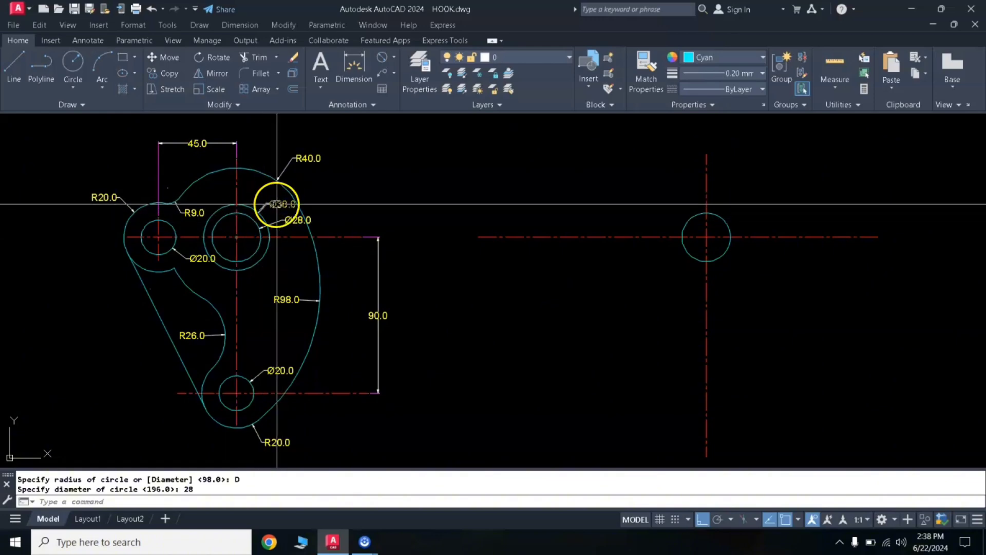
text(c)
key(Return)
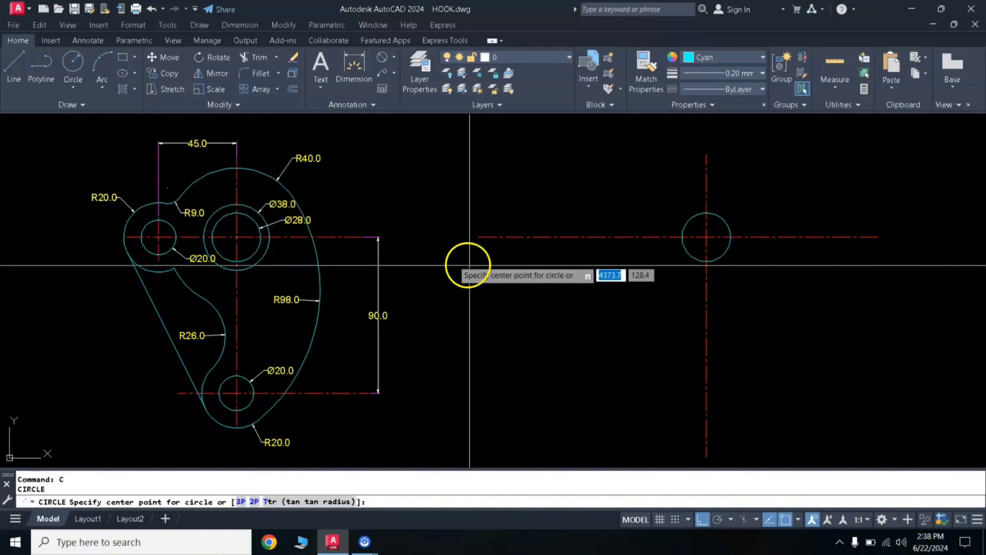
click(706, 237)
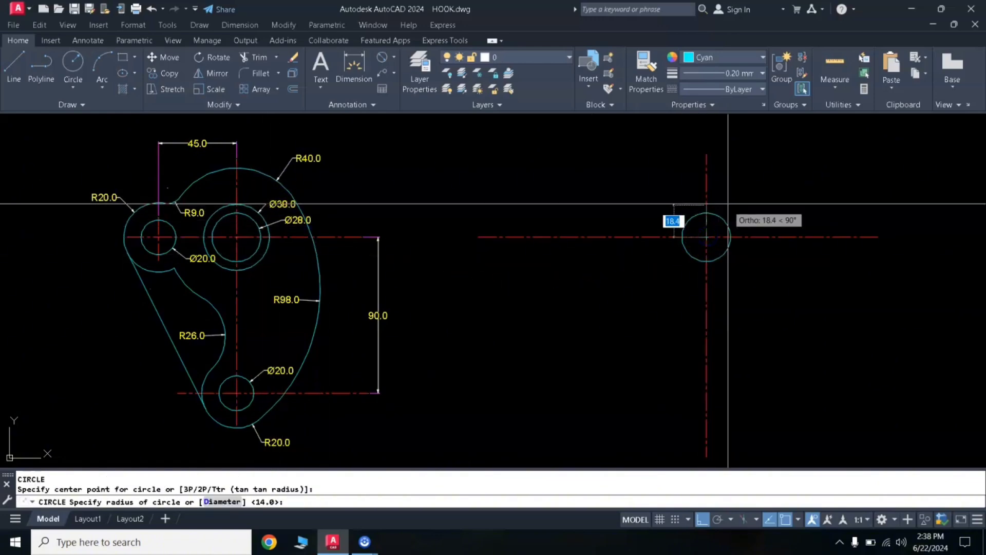
key(Return)
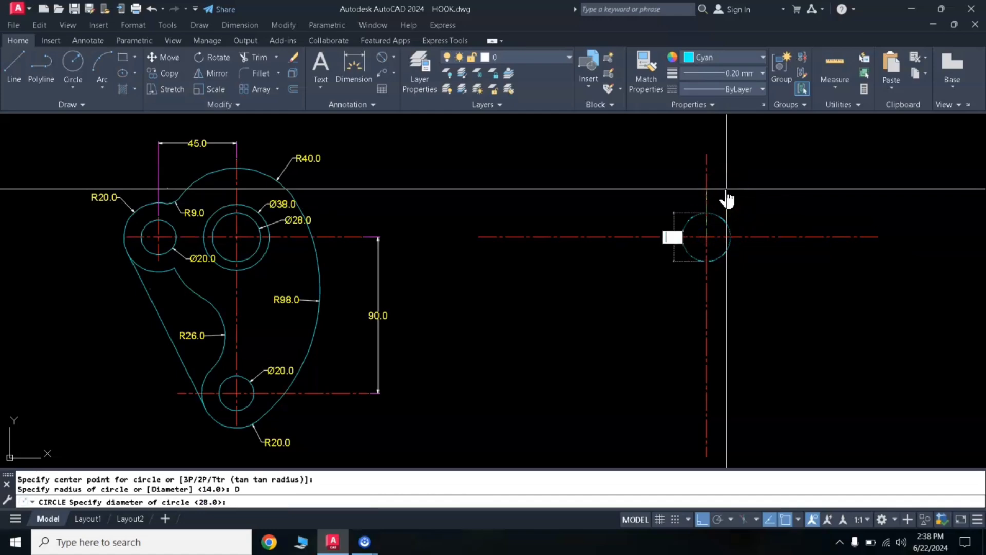
click(709, 221)
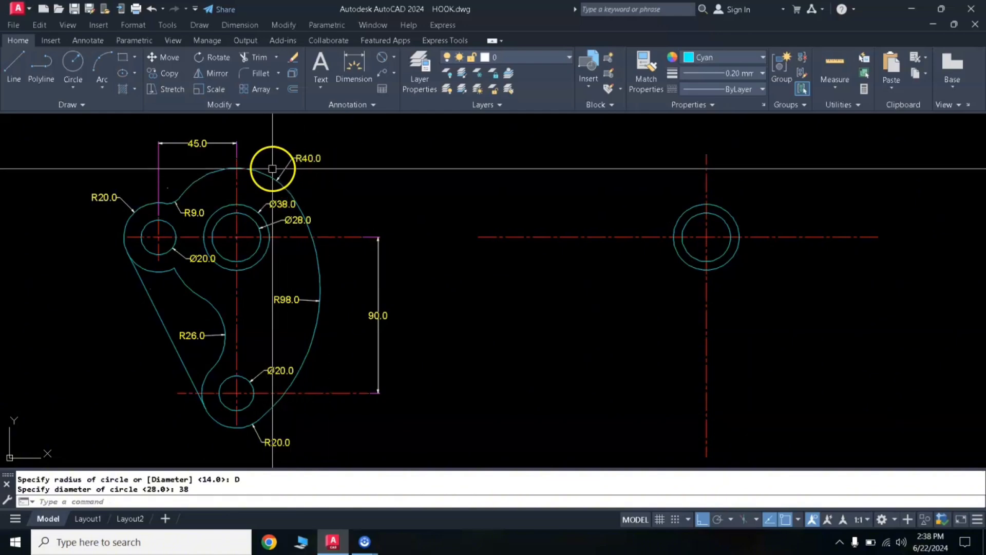
Add the concentric R40 outer circle at the same intersection
text(c)
key(Return)
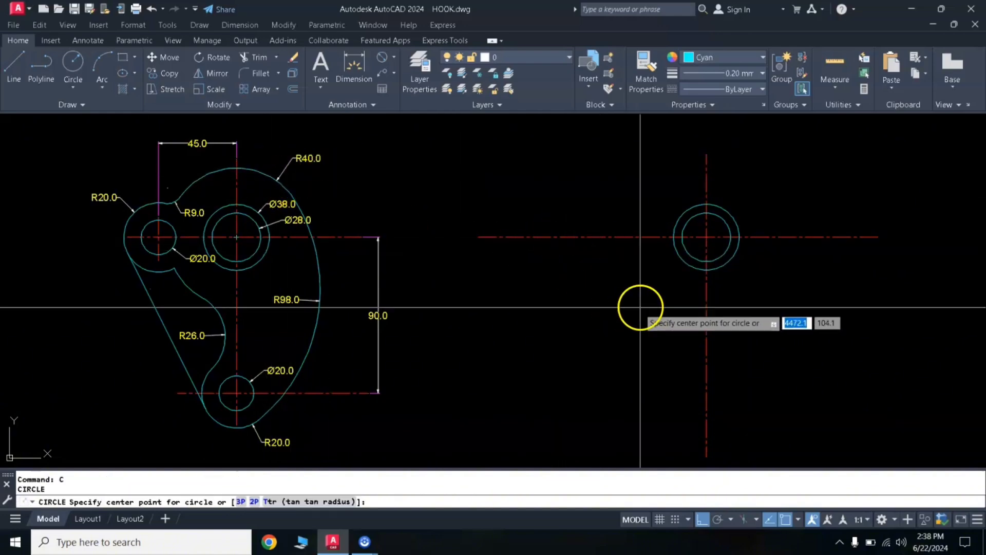
click(707, 237)
text(40)
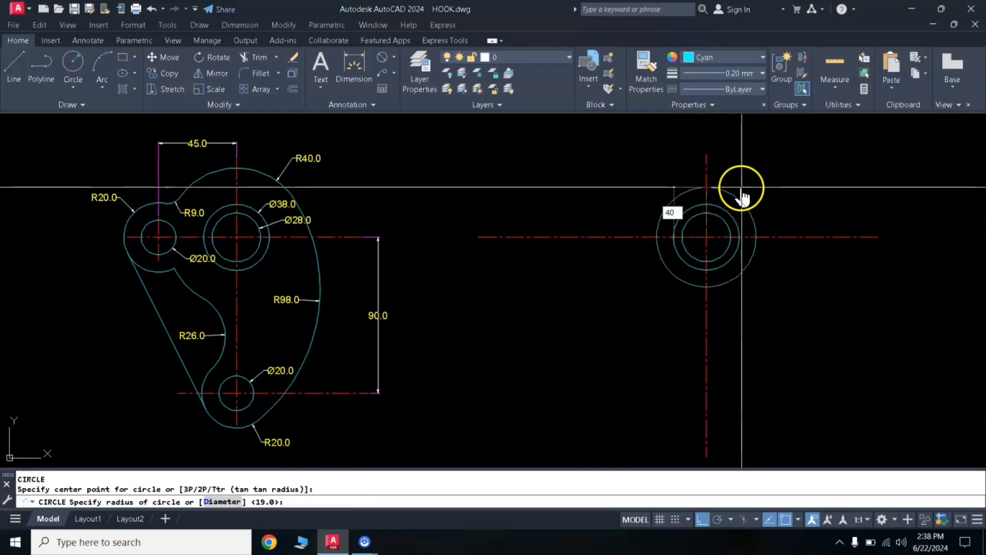
key(Return)
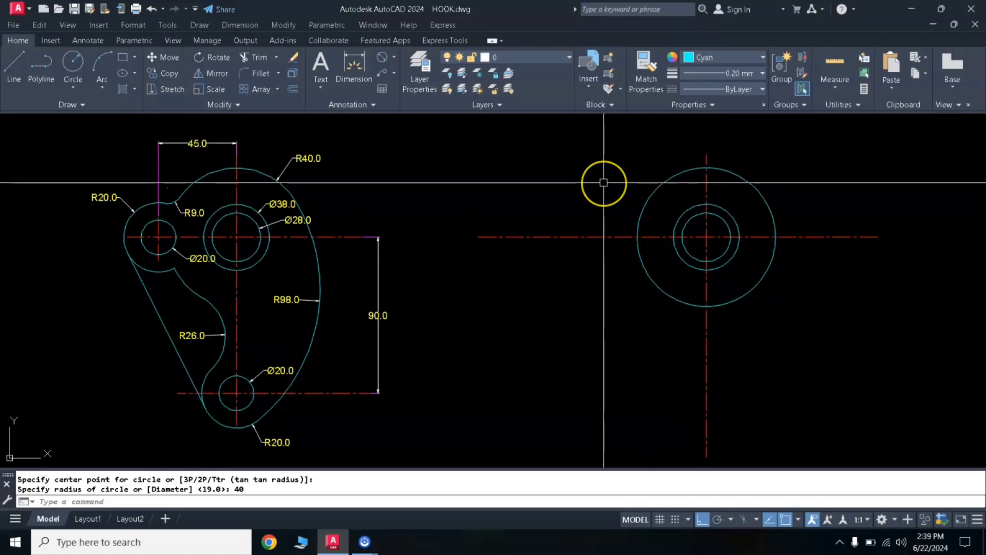
Offset the main vertical centerline 45 units to the left
text(o)
key(Return)
text(4)
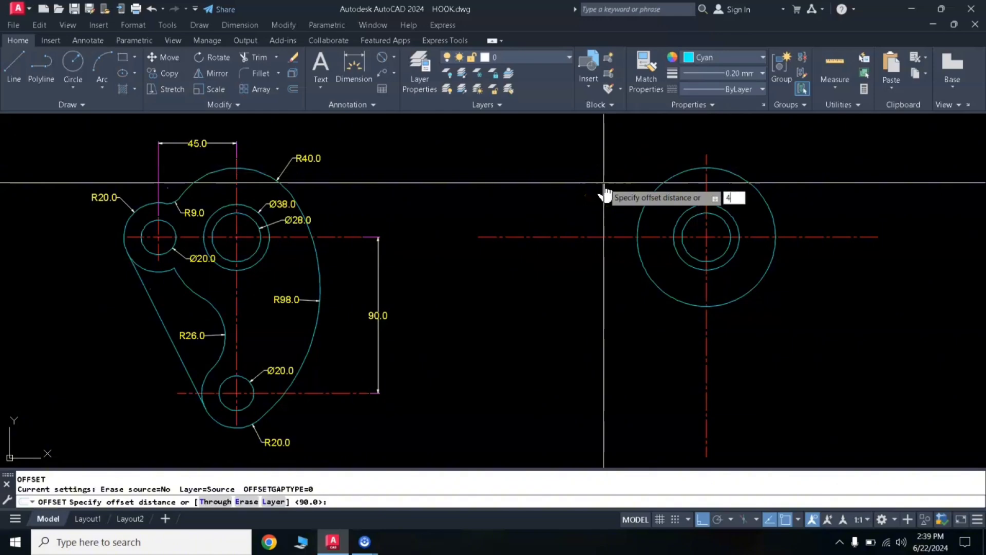
text(5)
key(Return)
click(707, 183)
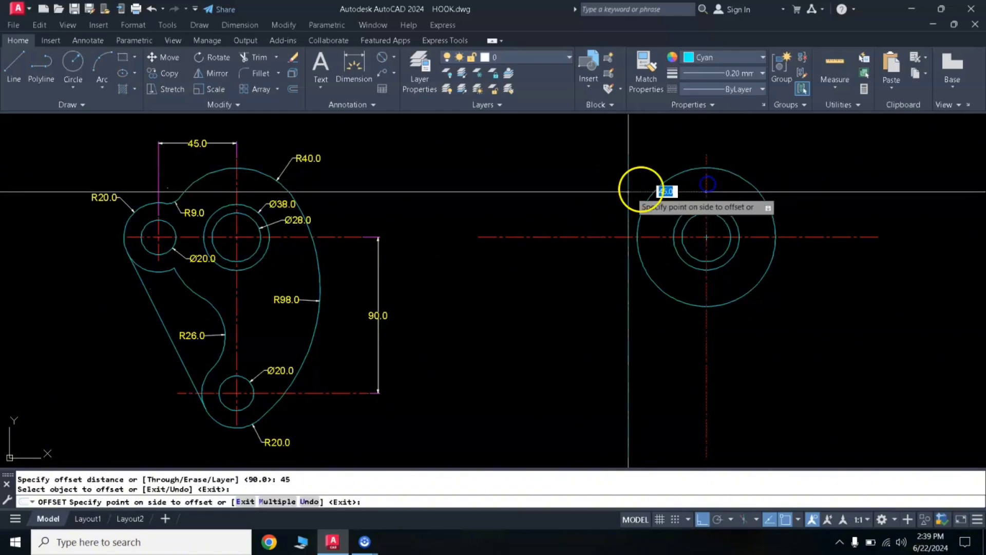
click(637, 192)
key(Return)
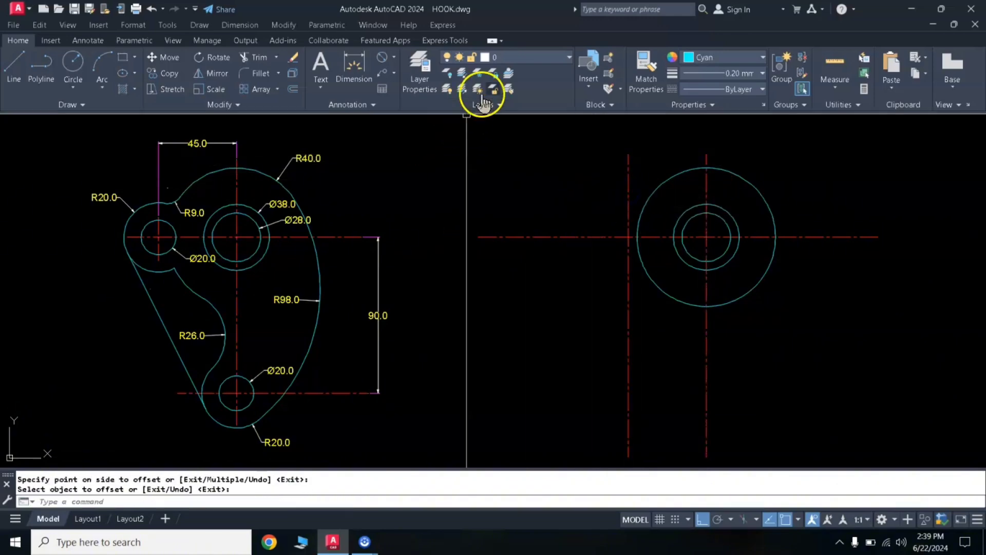
Add a linear 45.0 dimension between the tops of the two vertical centerlines
click(394, 61)
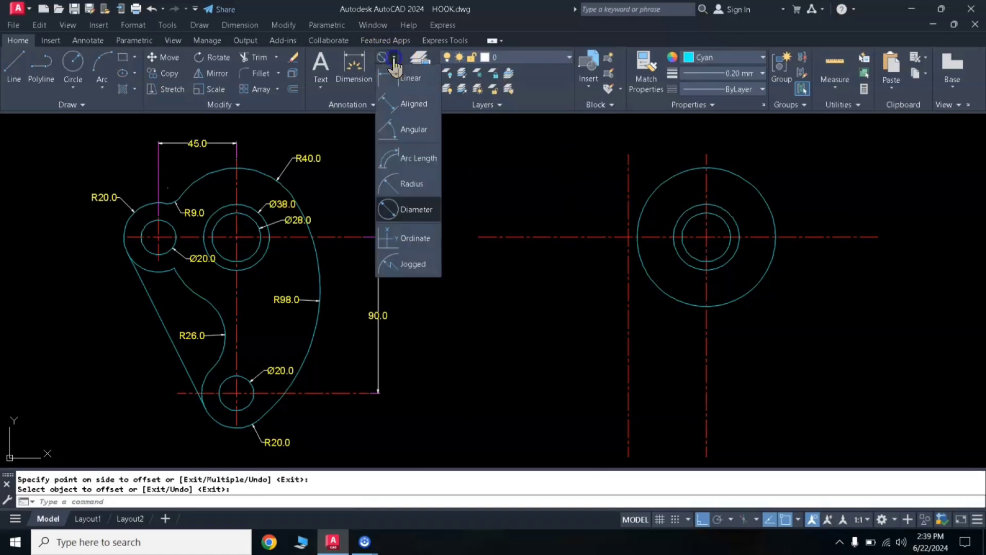
click(397, 79)
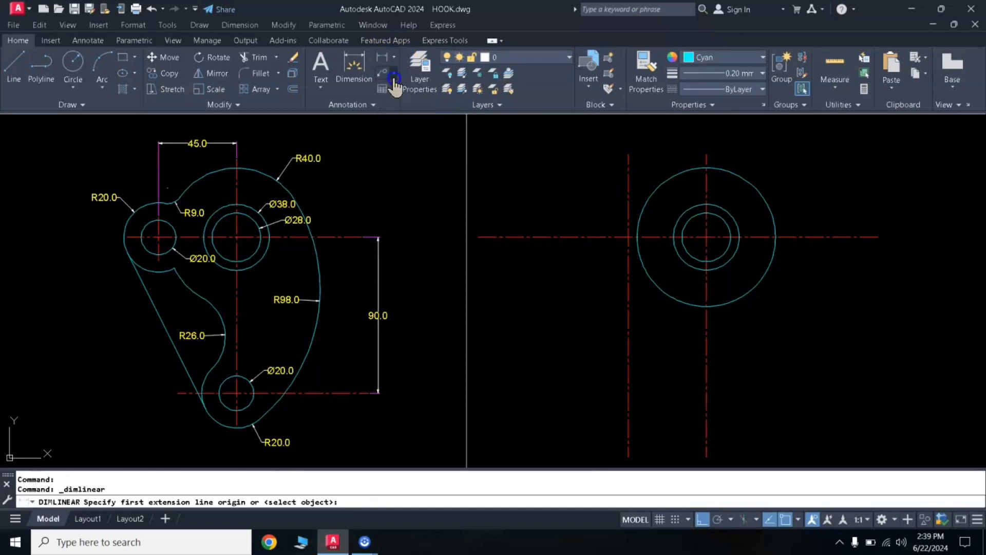
click(706, 154)
click(628, 155)
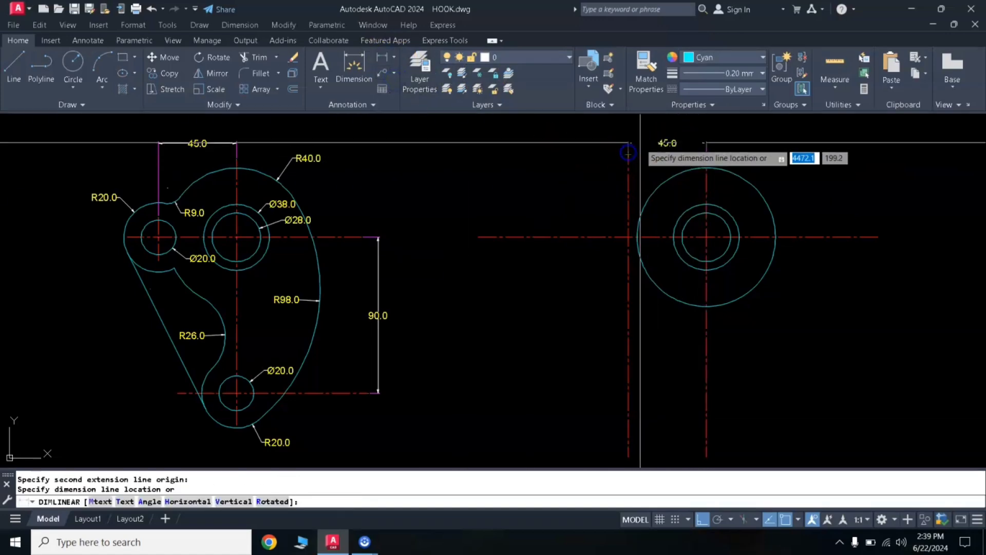
click(641, 137)
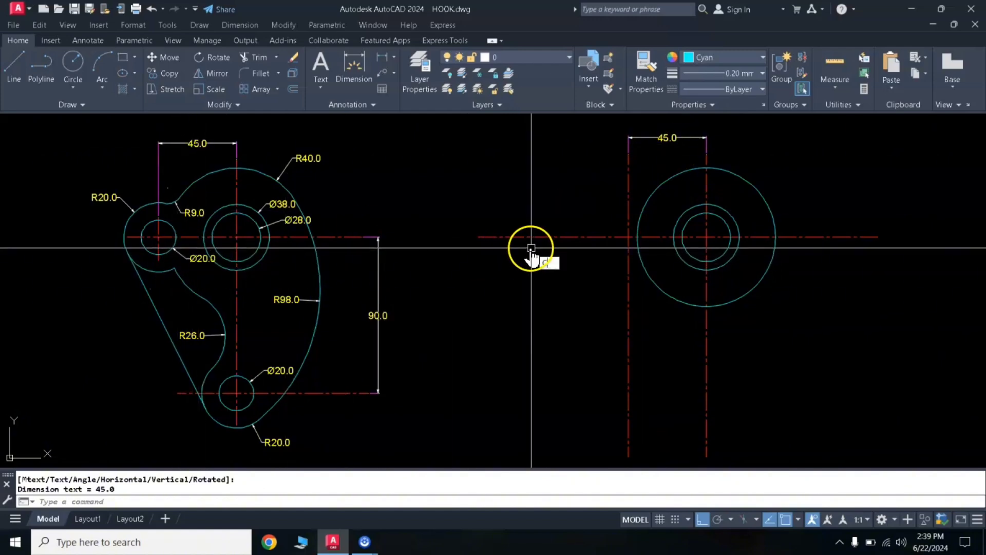
key(Return)
click(629, 237)
text(20)
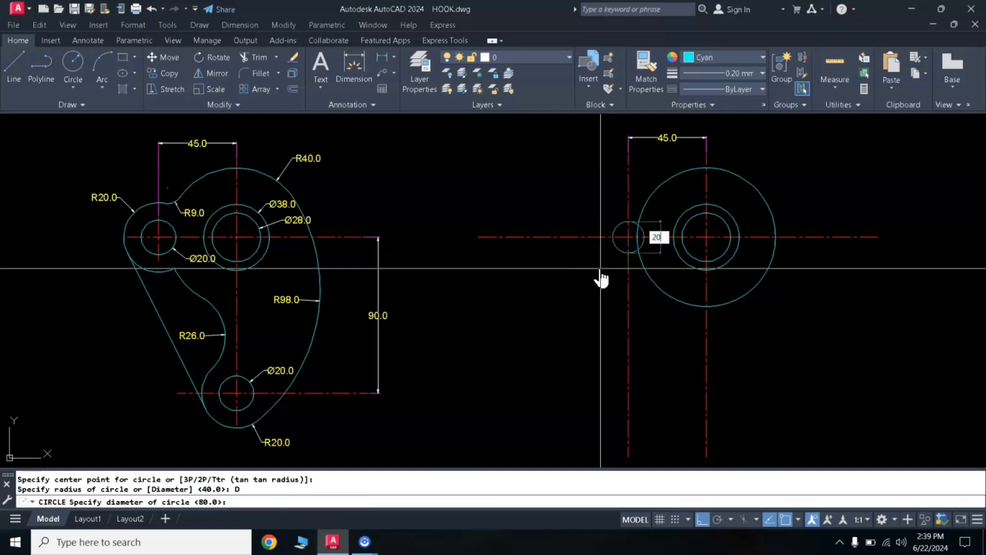
Finish the Ø20 hole at the left crossing and add a concentric R20 circle around it
key(Return)
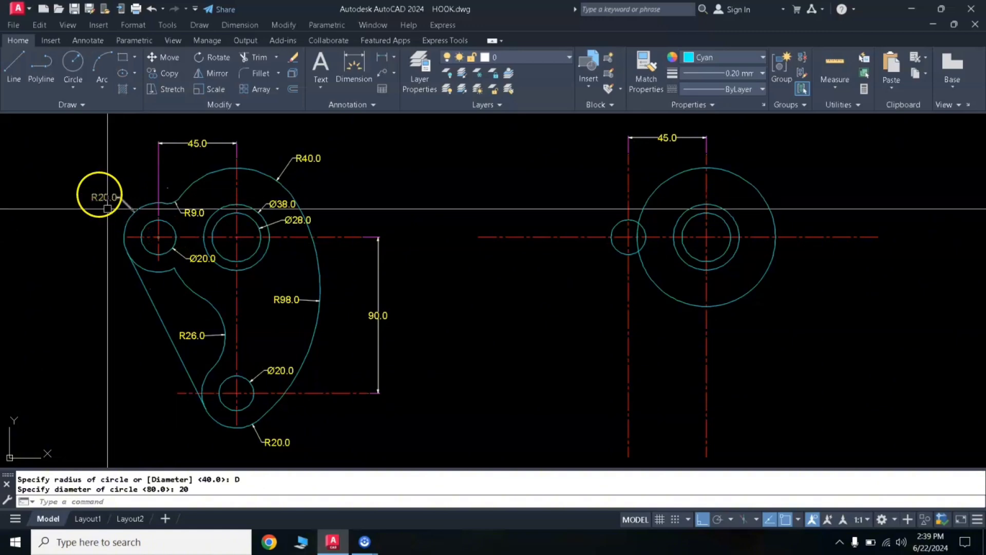
text(c)
key(Return)
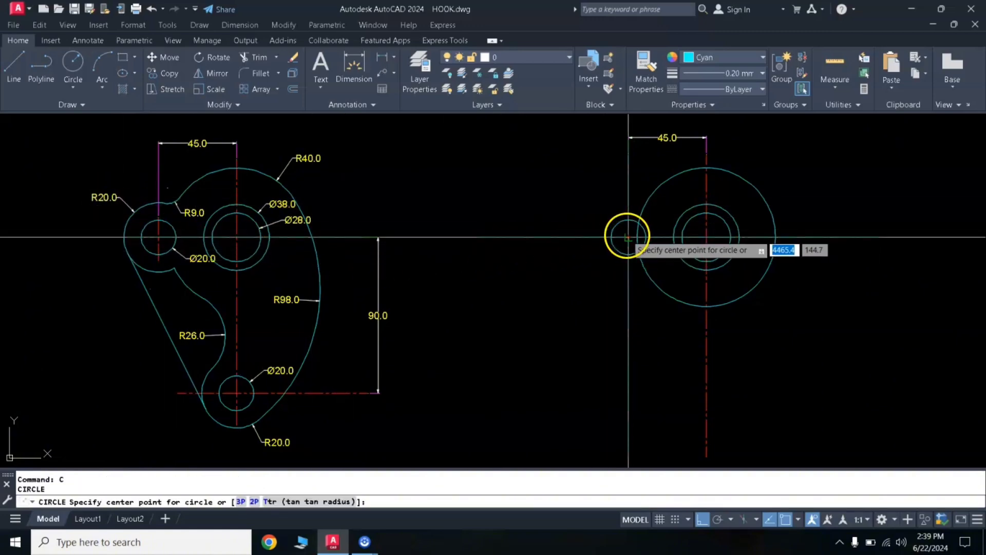
click(627, 237)
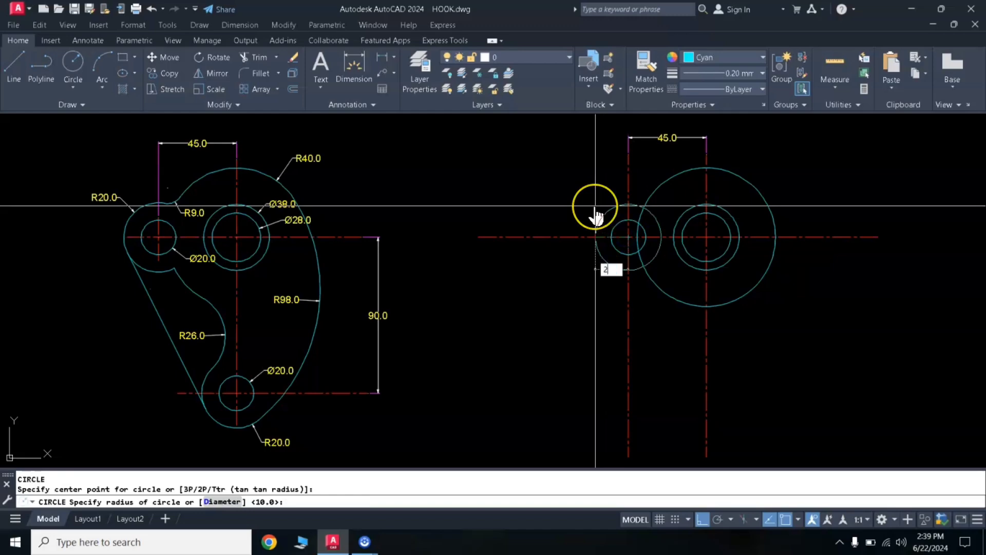
text(20)
key(Return)
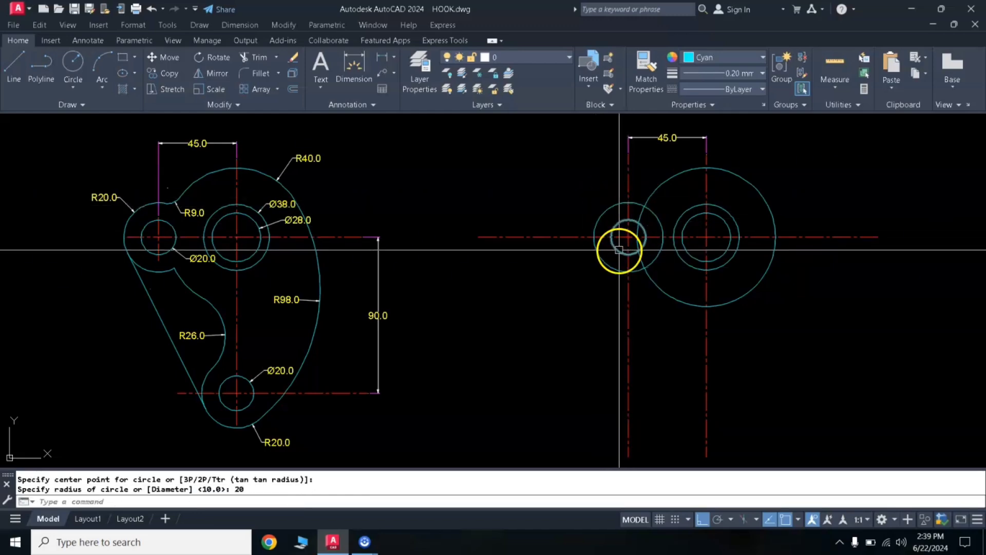
middle_drag(619, 251, 587, 252)
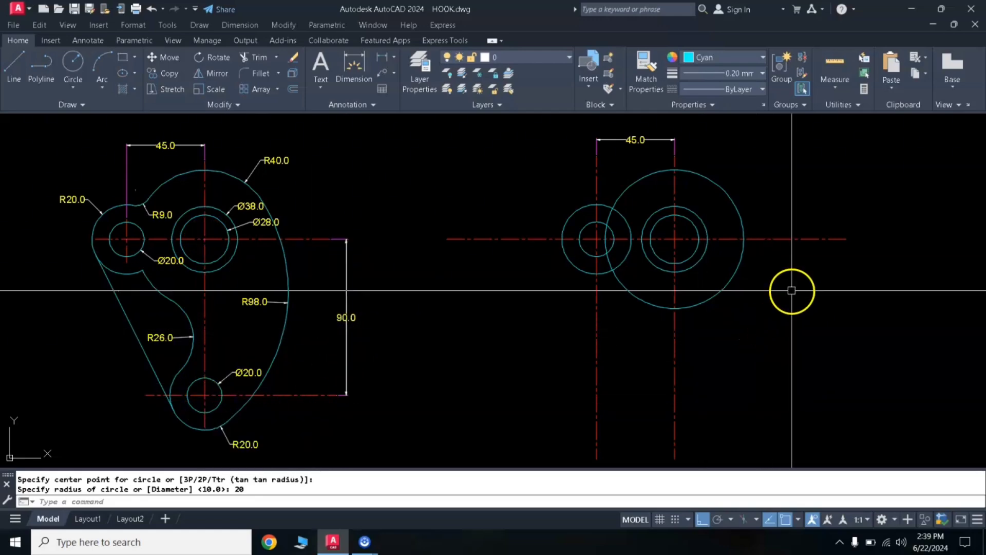
Offset the horizontal centerline 90 units downward
text(o)
key(Return)
text(90)
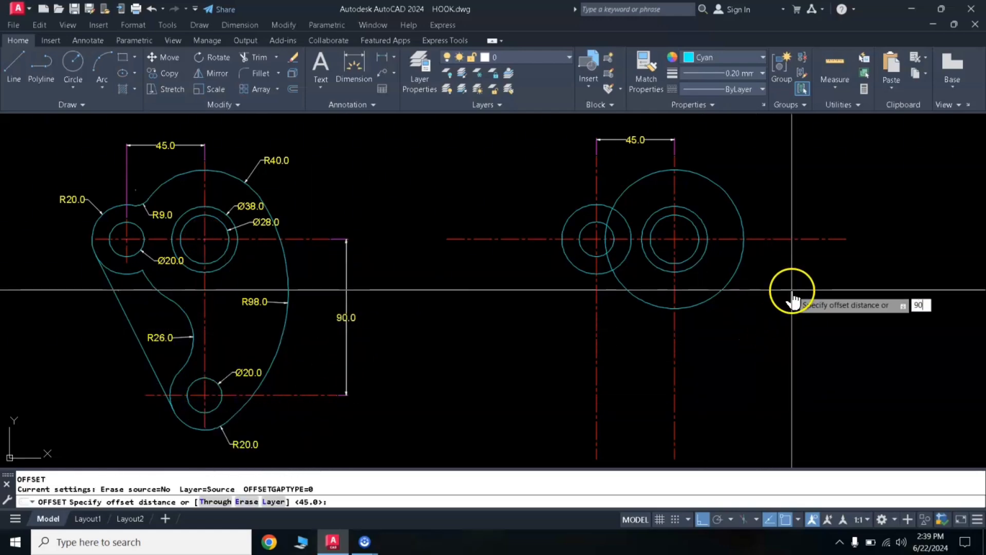
key(Return)
click(789, 241)
click(781, 331)
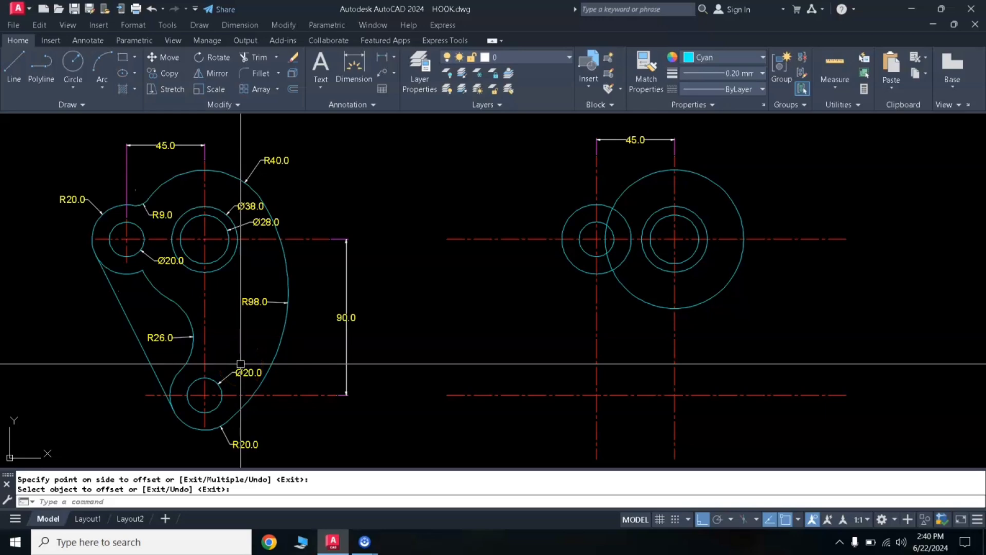
drag(236, 377, 237, 453)
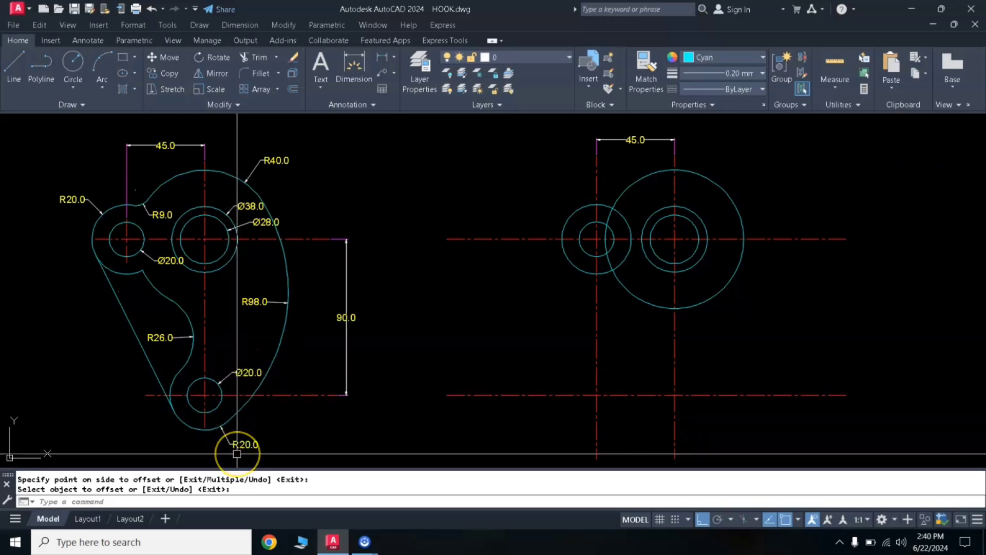
Select the left R20 circle and Ø20 hole
click(460, 306)
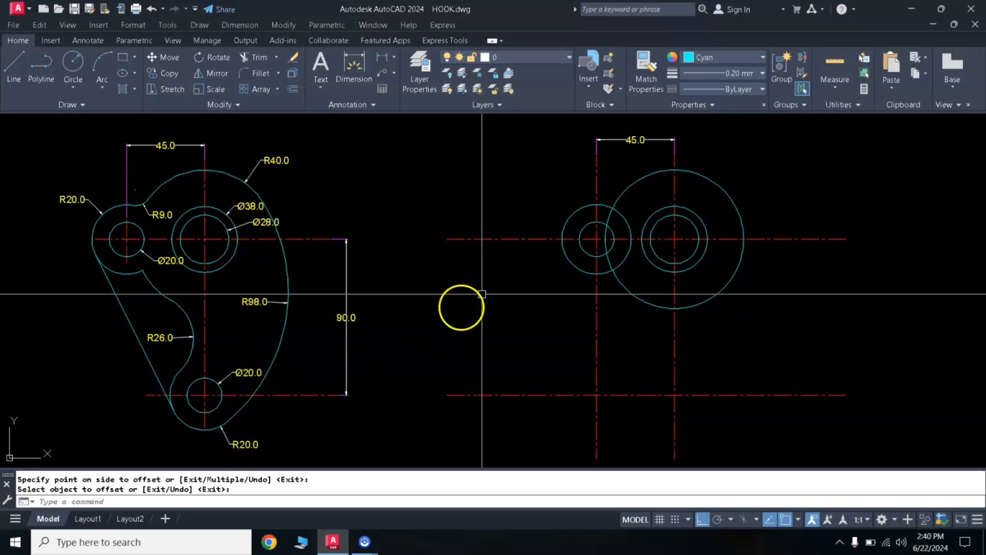
click(573, 255)
click(566, 254)
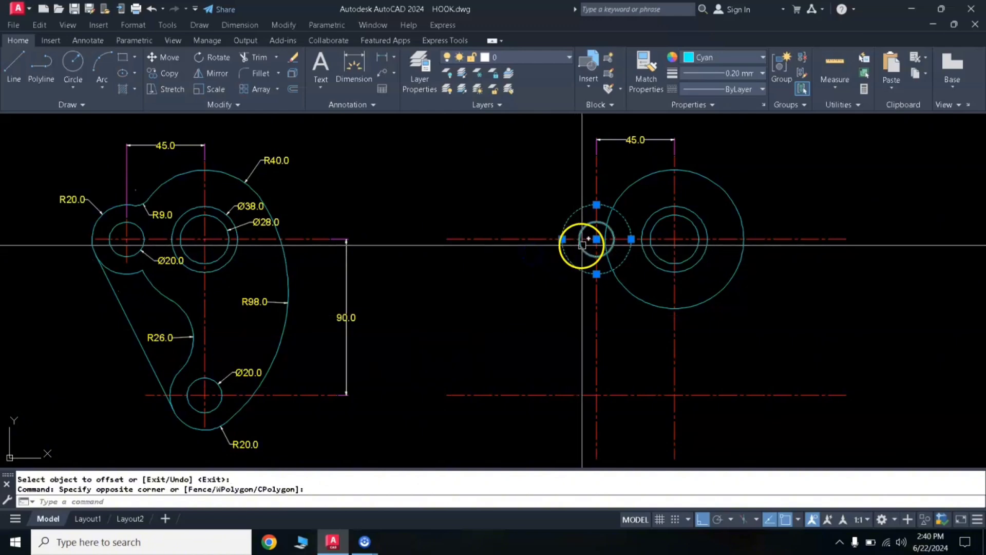
click(582, 245)
Copy the Ø20 hole and R20 circle from the left crossing to the lower centerline crossing
text(o)
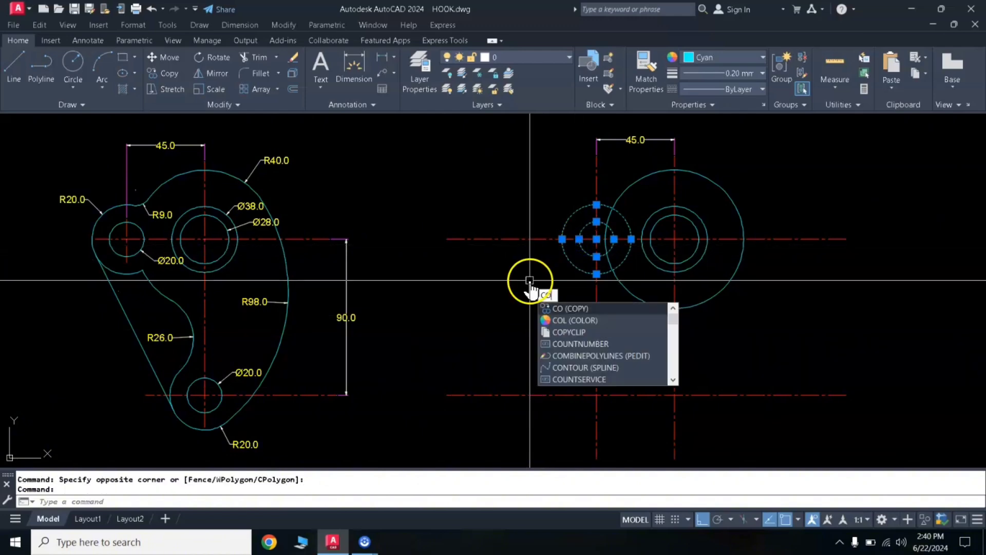
key(Return)
click(595, 238)
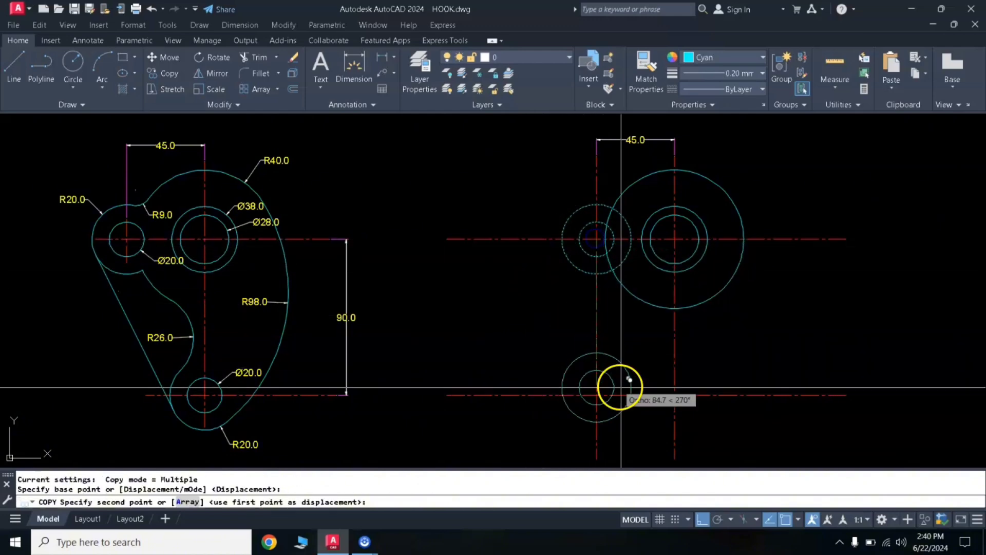
click(674, 395)
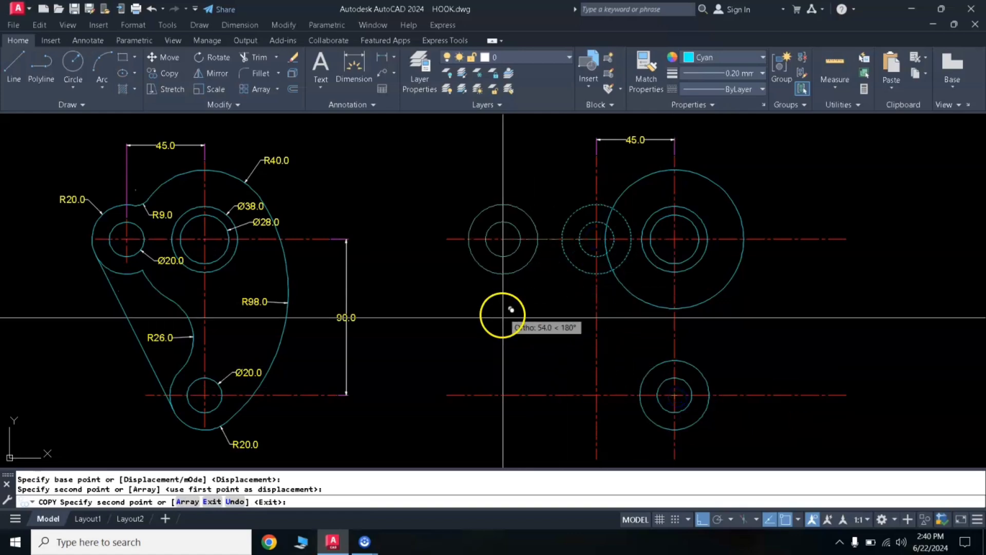
key(Return)
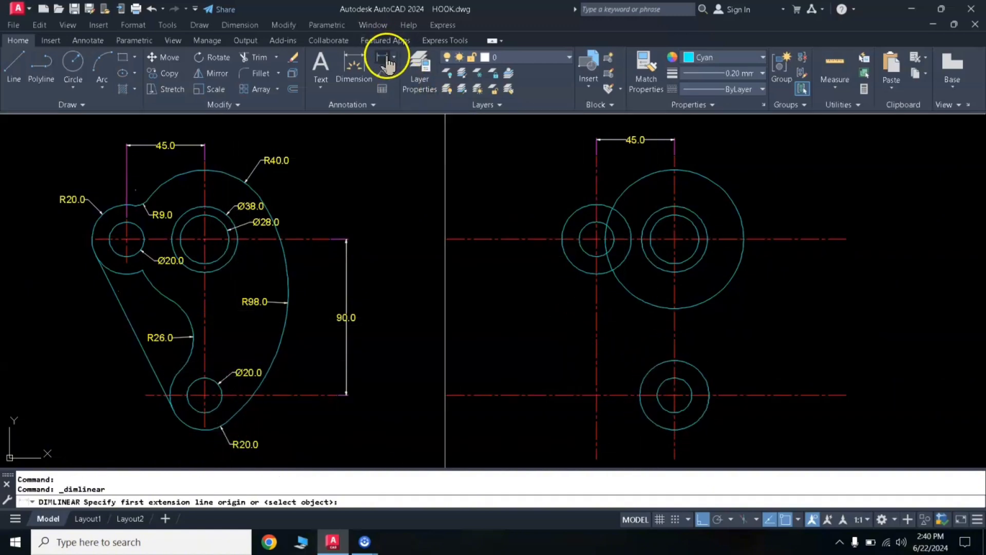
Place a vertical 90.0 dimension to the right, between the two horizontal centerlines' ends
click(846, 240)
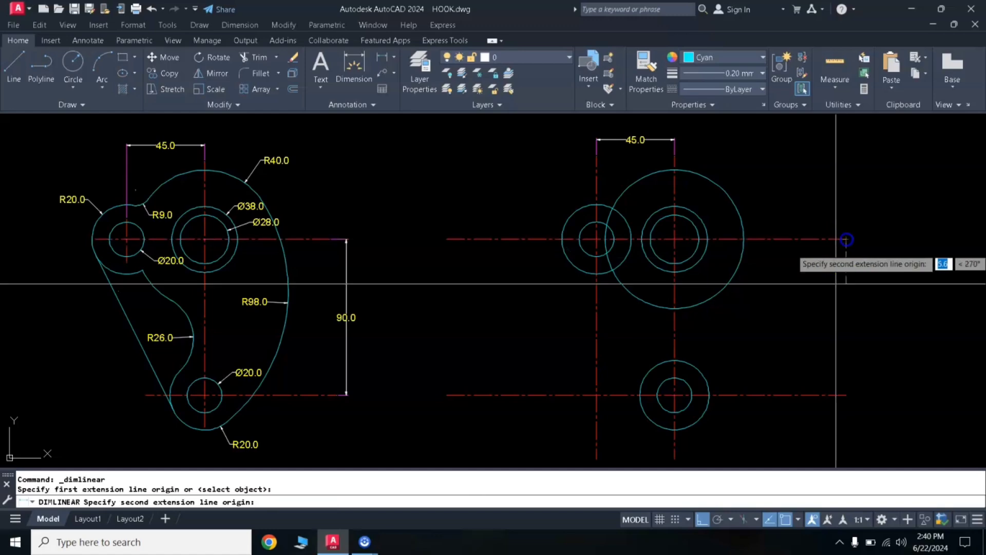
click(848, 395)
click(872, 395)
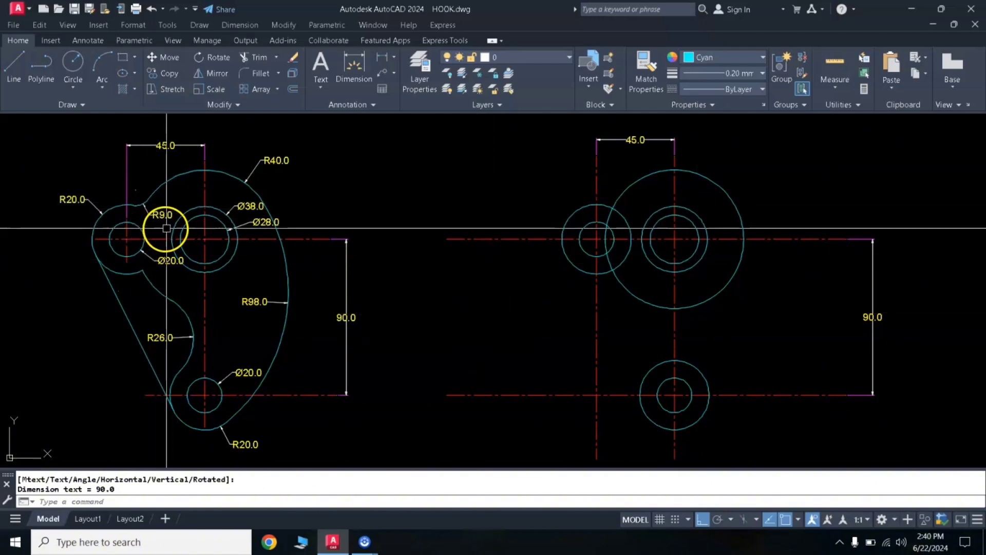
Draw an R9 circle tangent to the left R20 circle and the R40 boss
text(c)
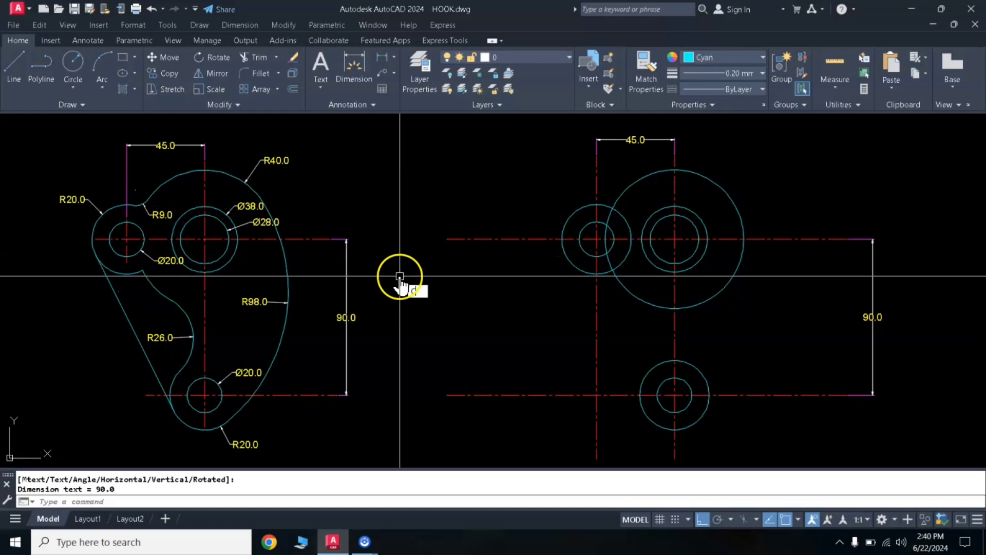
key(Return)
text(T)
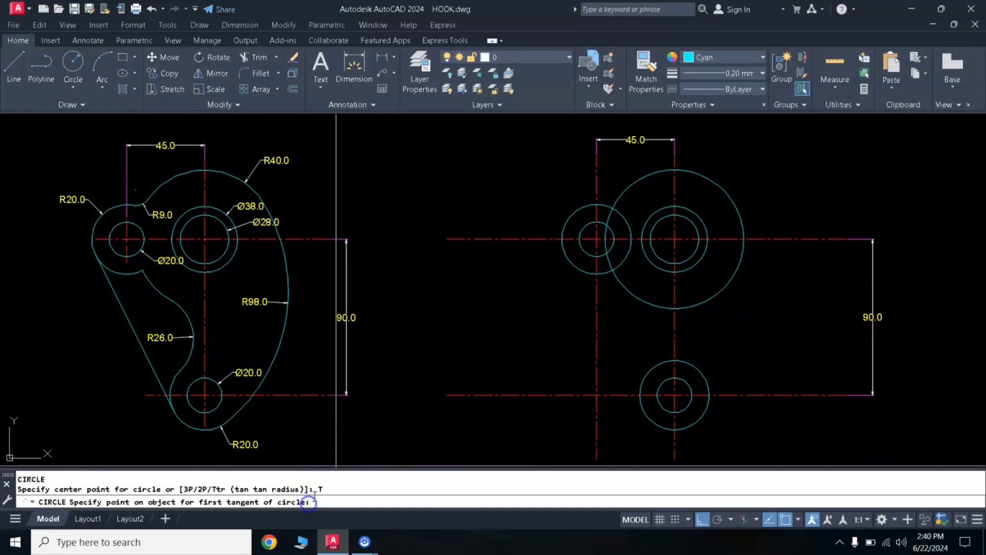
click(603, 198)
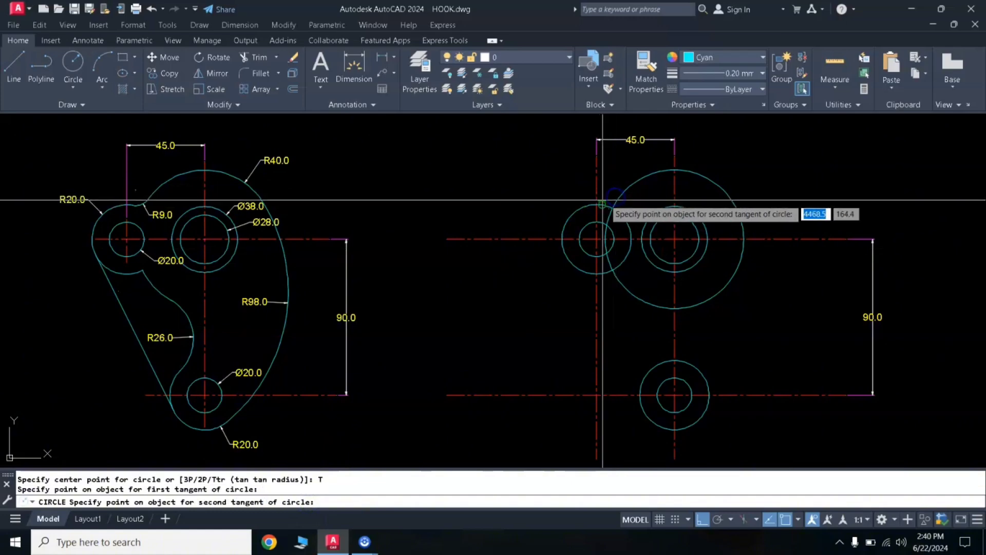
click(602, 165)
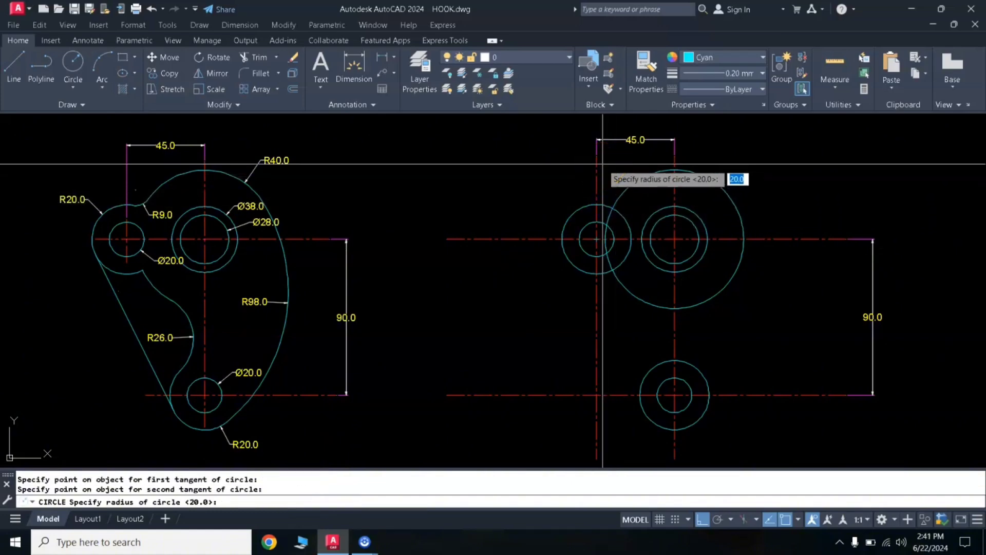
text(9)
key(Return)
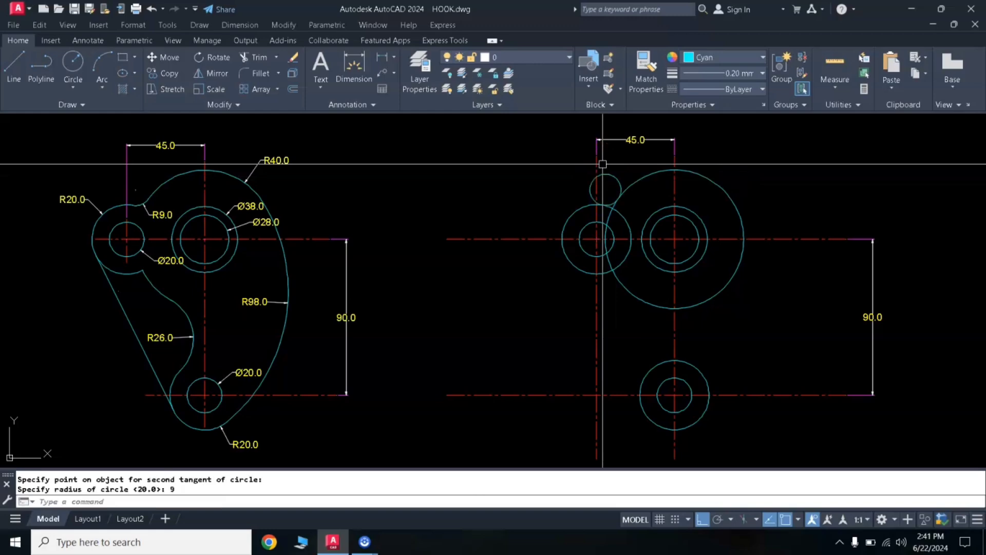
click(509, 163)
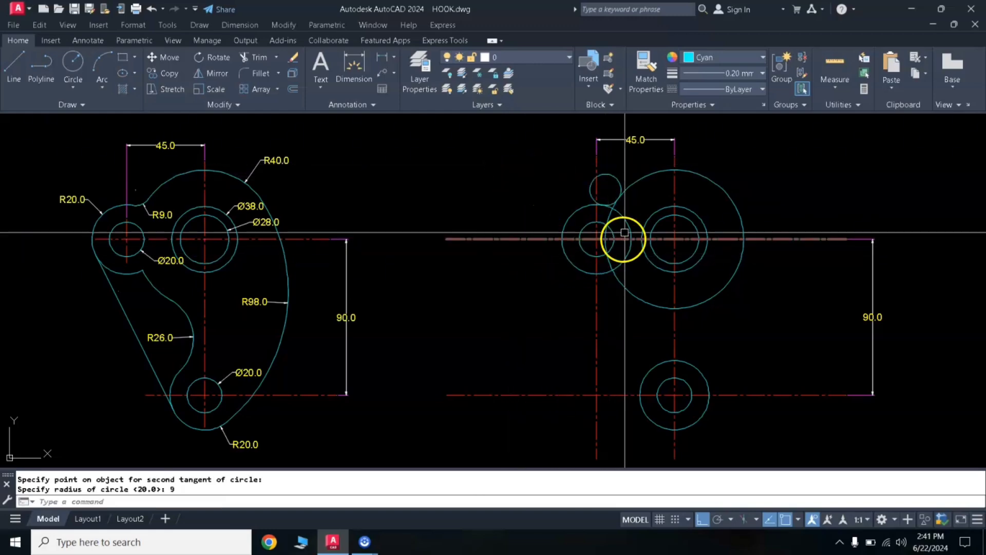
Trim the overlapping arcs using the R40 and left R20 circles as boundaries
click(622, 191)
click(575, 208)
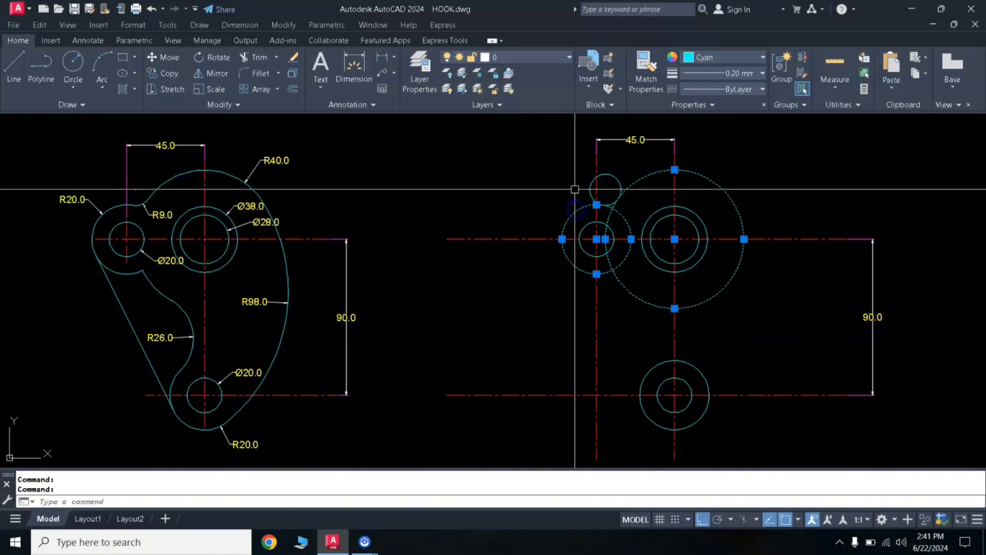
text(r)
key(Return)
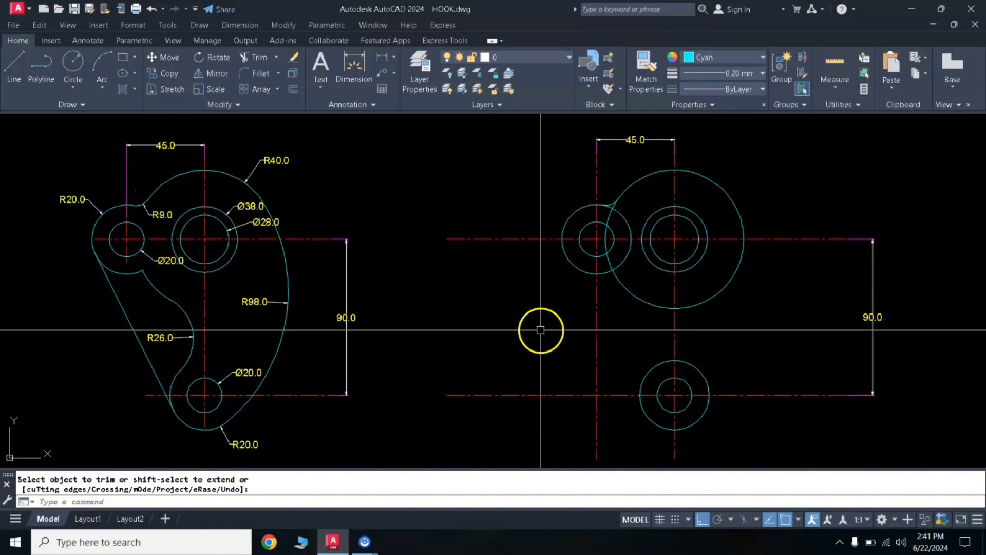
Draw a line tangent to both the left R20 circle and the lower R20 circle
key(Escape)
text(L)
key(Return)
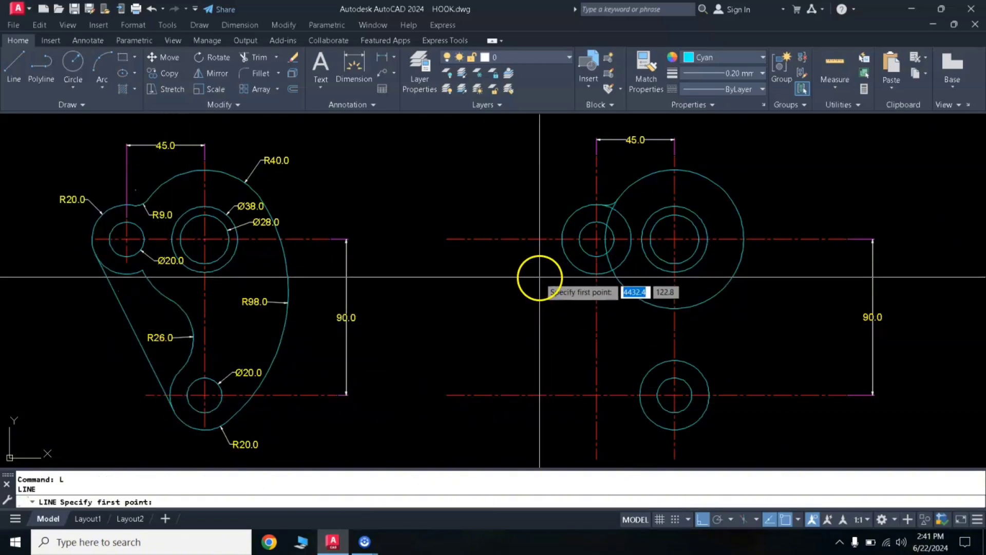
shift+right_click(538, 276)
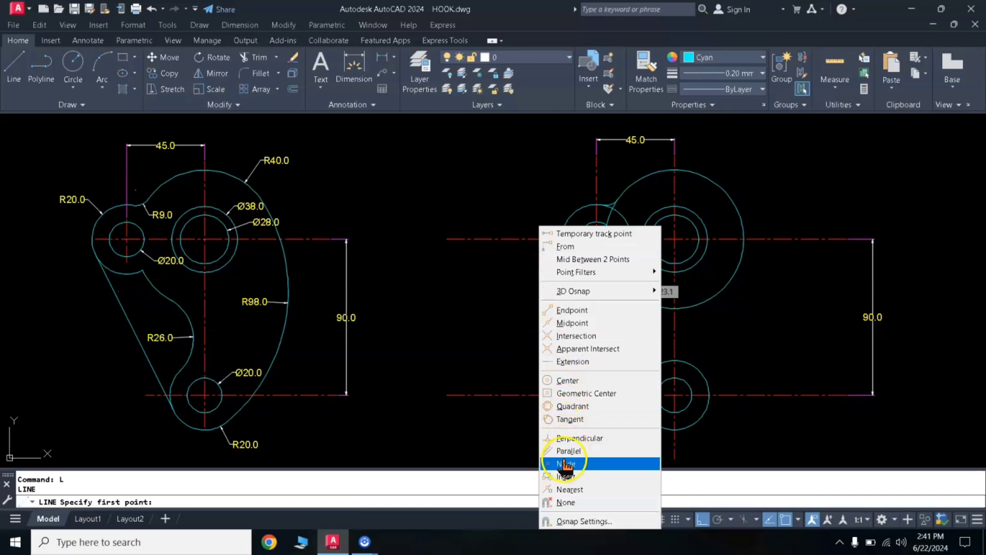
click(568, 418)
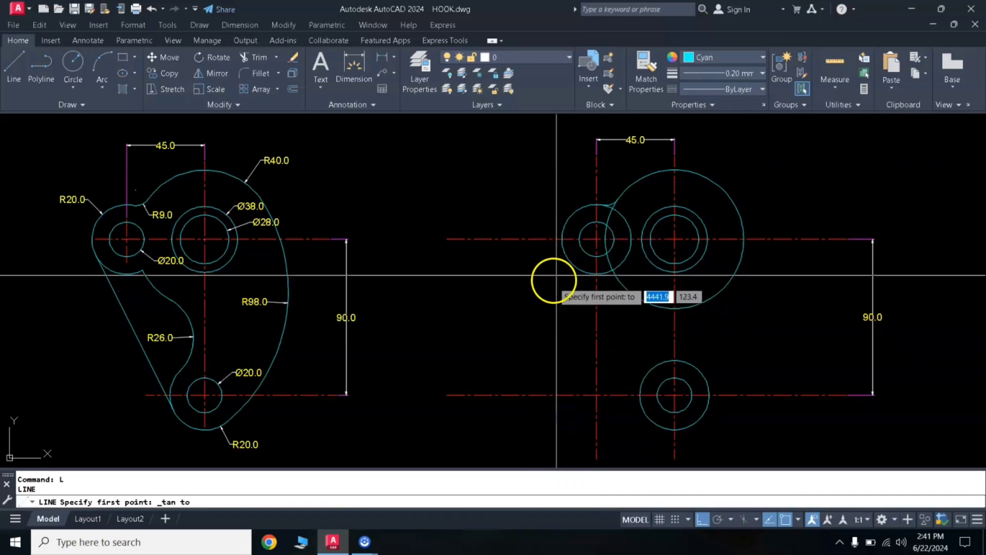
click(561, 250)
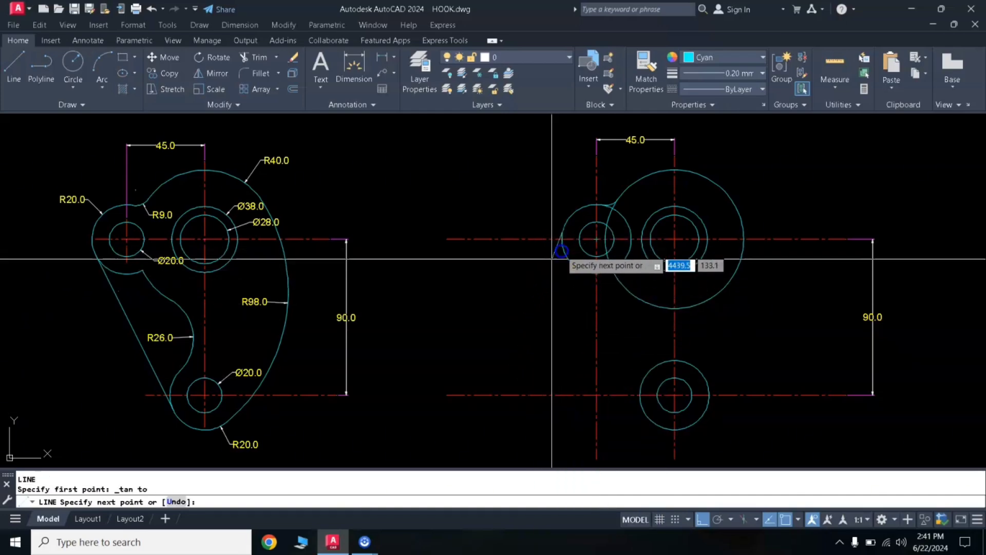
shift+right_click(503, 286)
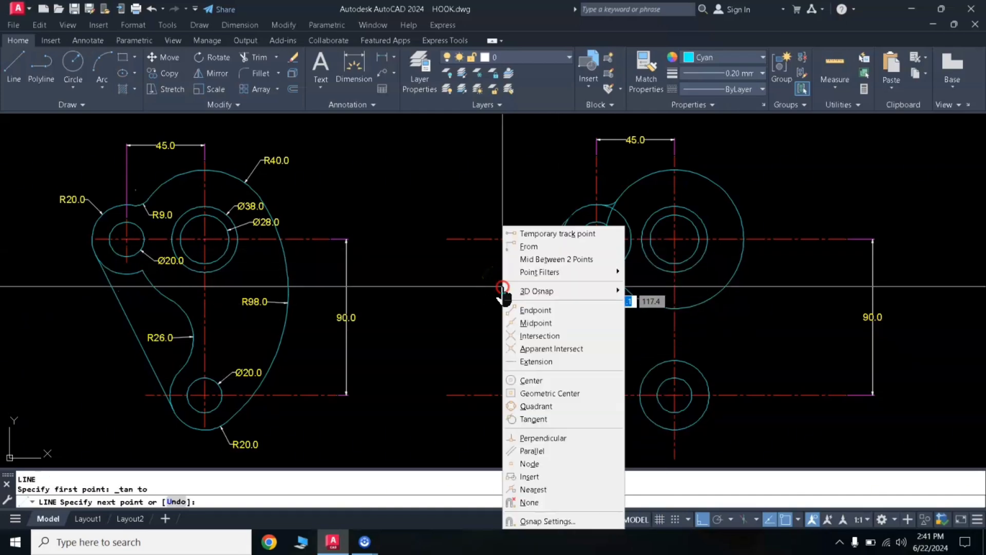
click(525, 421)
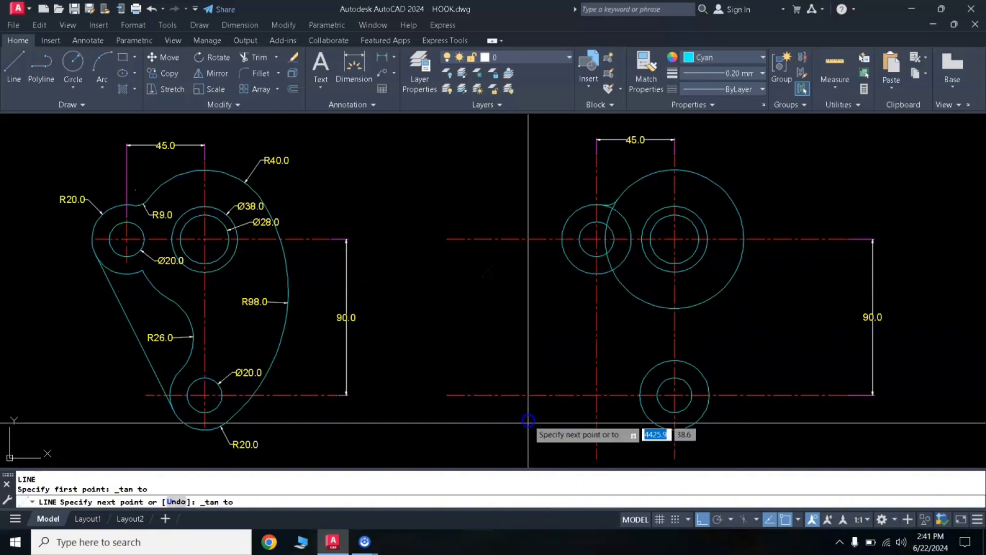
click(638, 389)
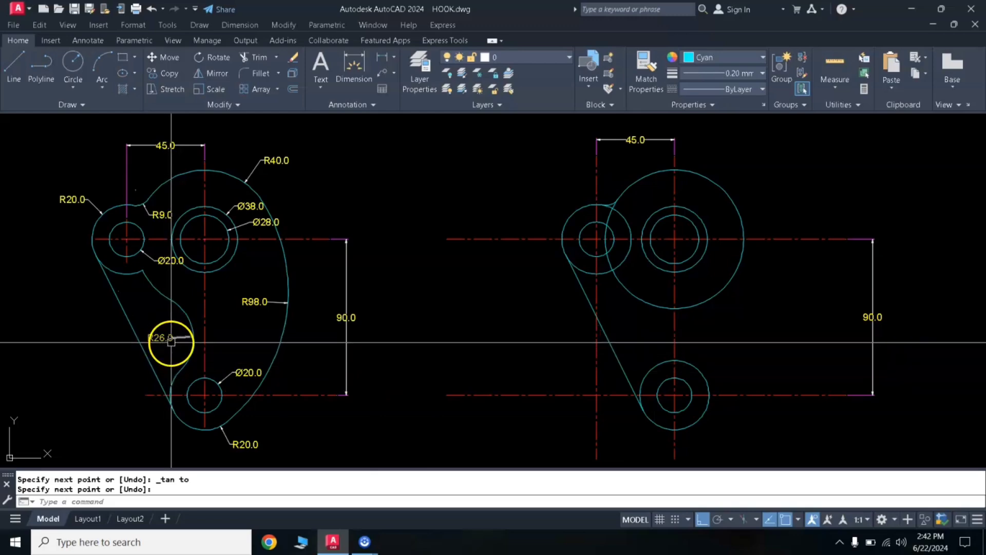
click(531, 347)
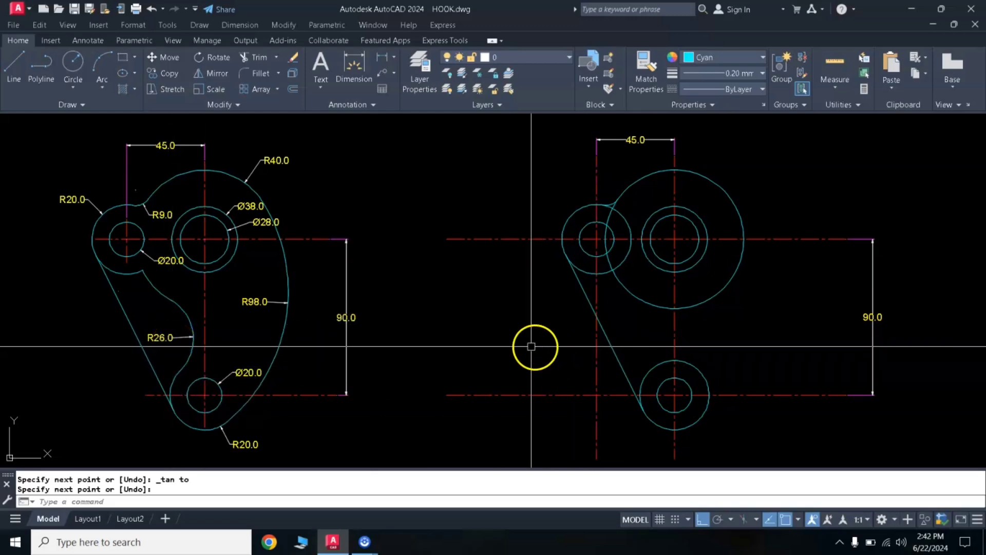
Draw a radius-26 circle tangent to the R40 boss and the lower R20 circle
key(Return)
text(C)
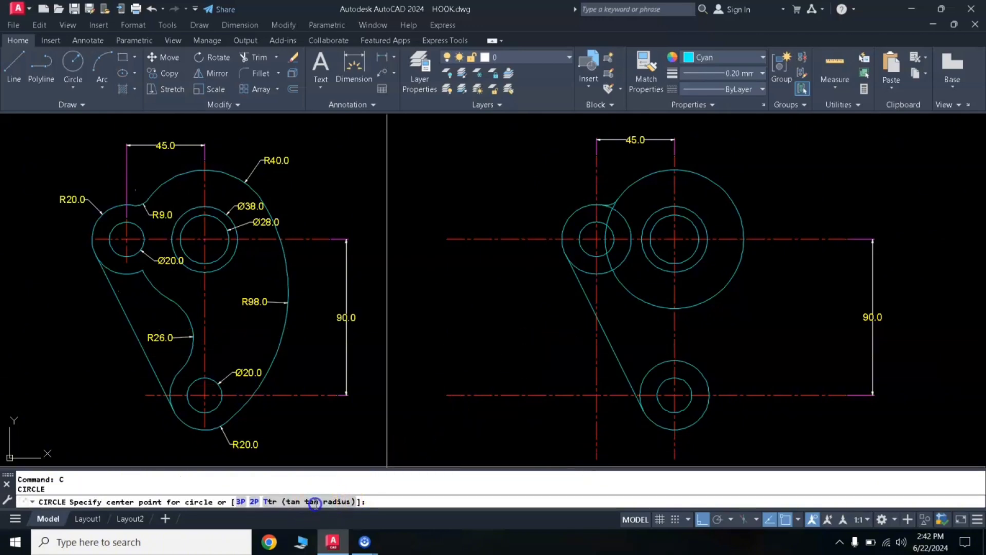
click(315, 502)
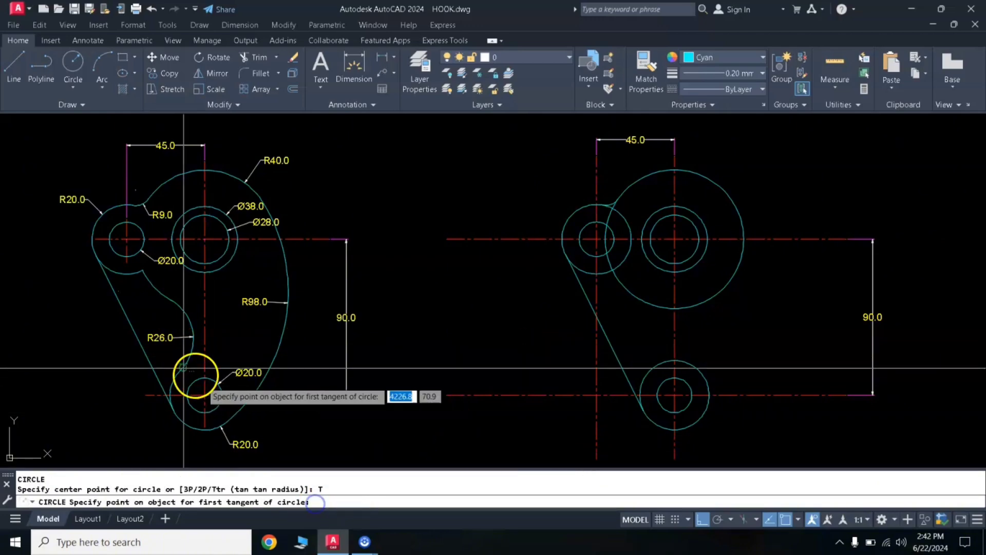
click(639, 303)
click(650, 362)
text(26)
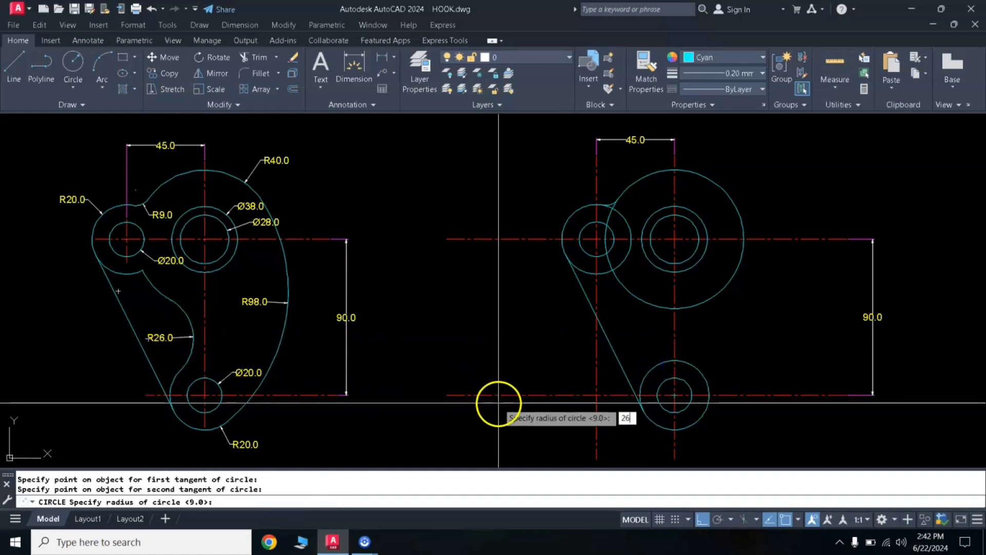
key(Return)
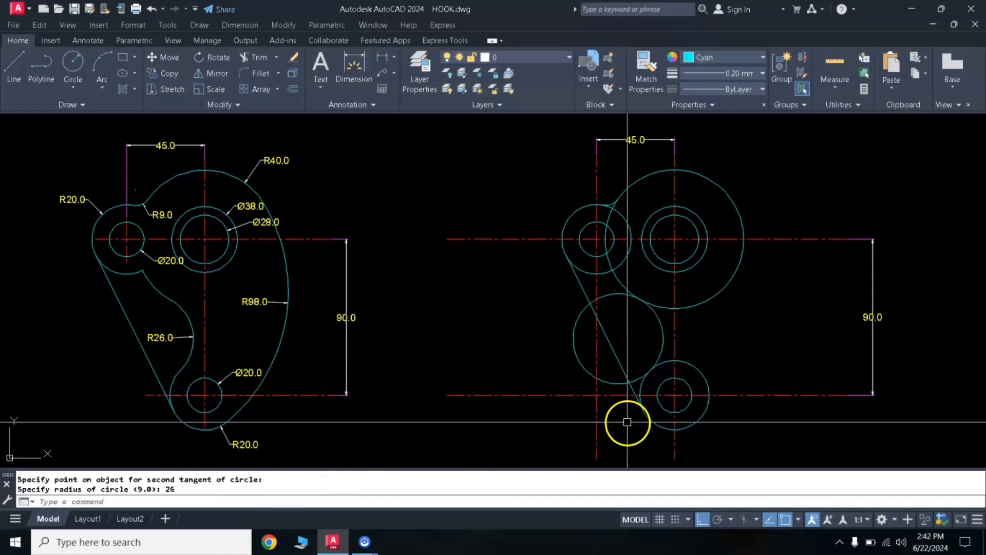
Trim the R26 circle's upper part and erase its leftover arc
text(tr)
key(Return)
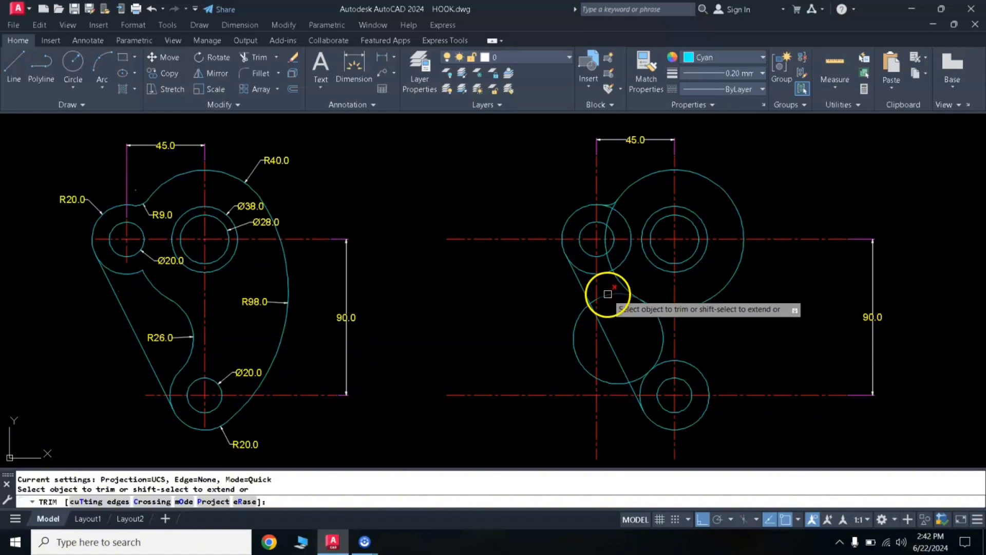
click(608, 291)
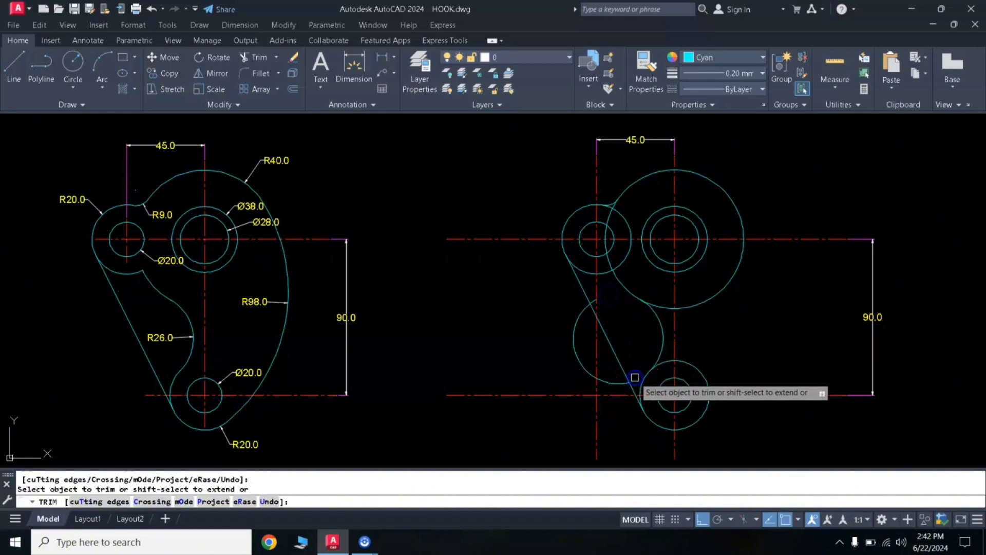
click(602, 378)
key(Escape)
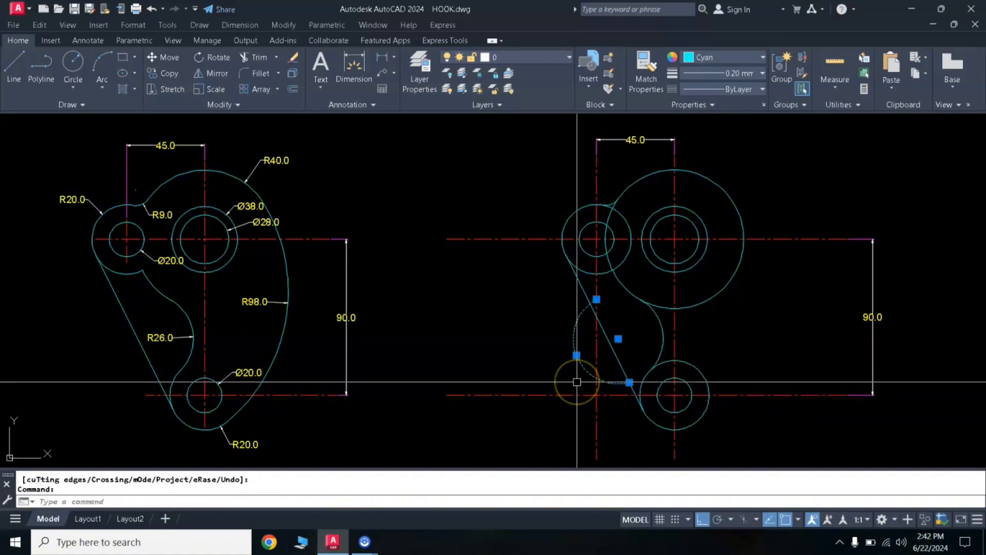
key(Return)
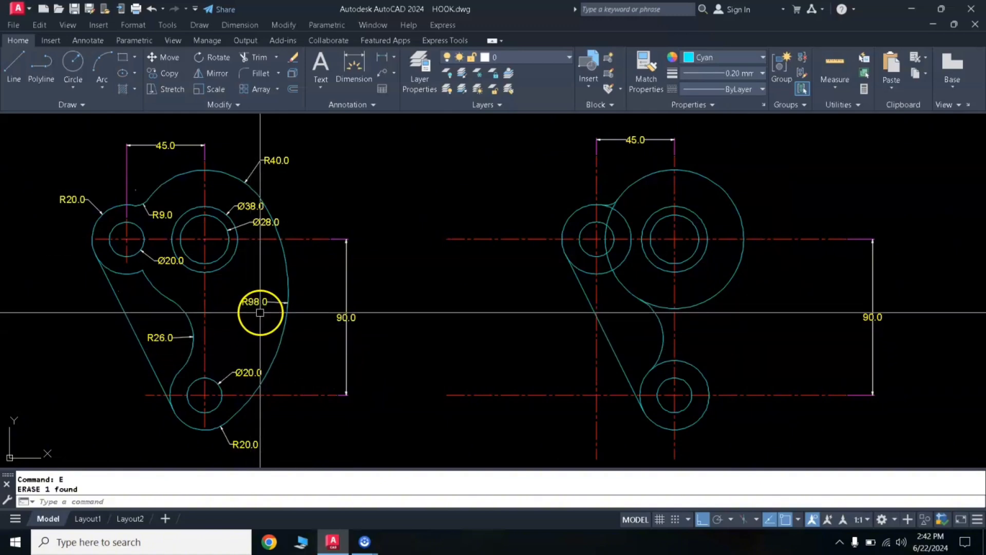
Draw a radius-98 circle tangent to the large top circle and the lower circle
key(Return)
text(c)
key(Return)
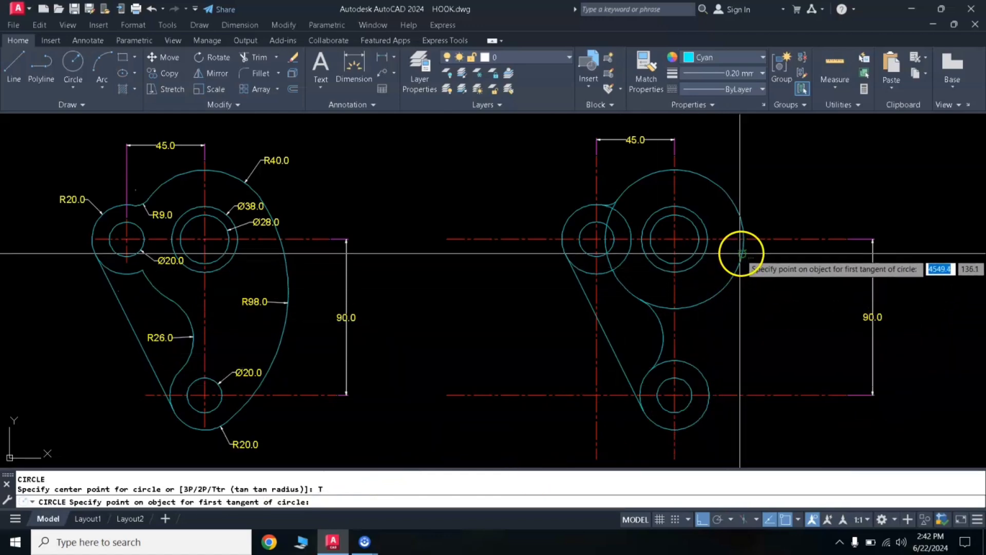
click(736, 203)
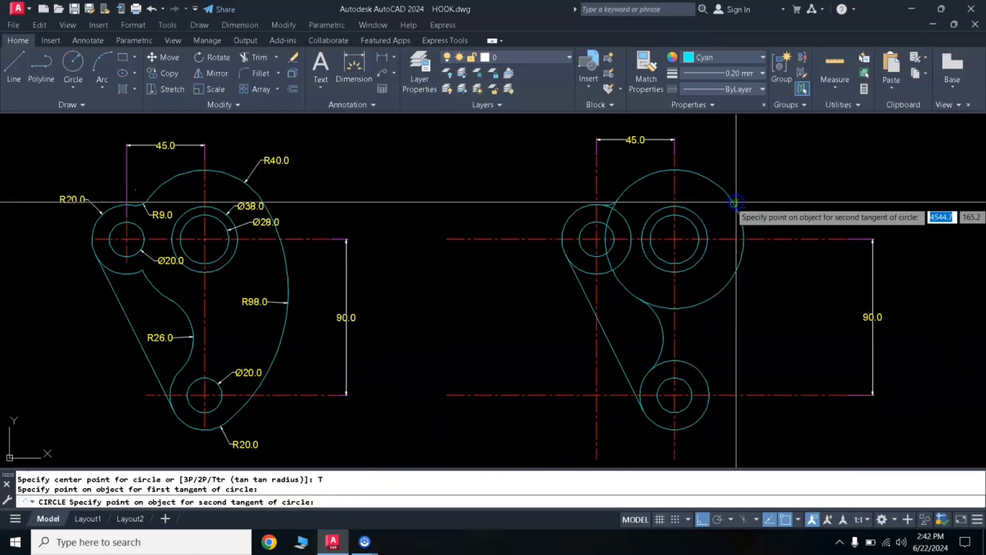
click(695, 428)
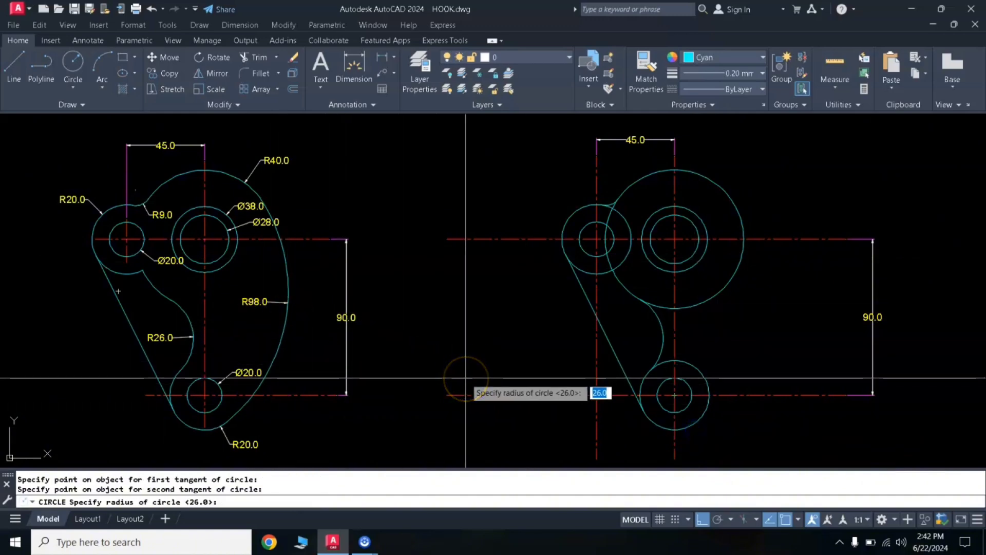
text(98)
key(Return)
Select the R40 and lower circles as boundaries and start TRIM
click(734, 280)
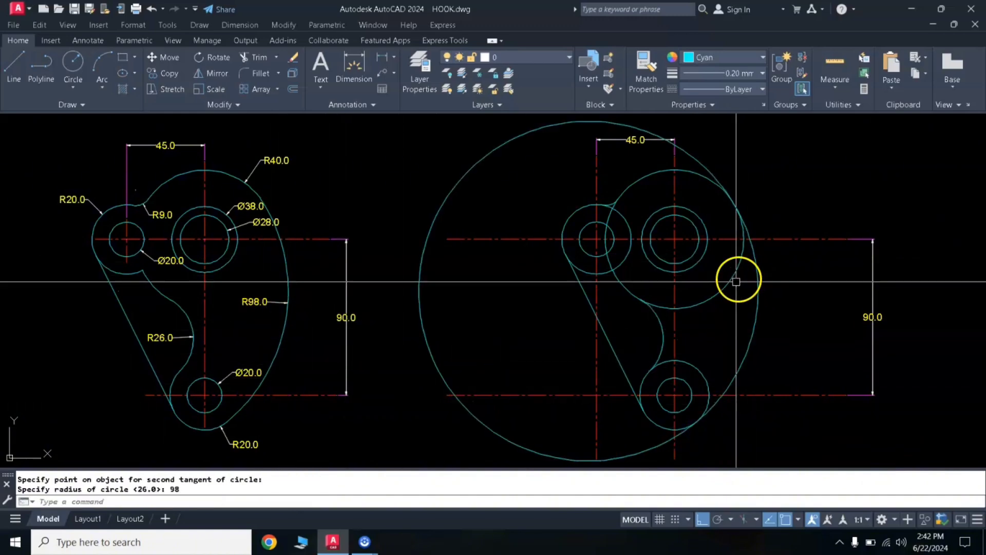
click(701, 376)
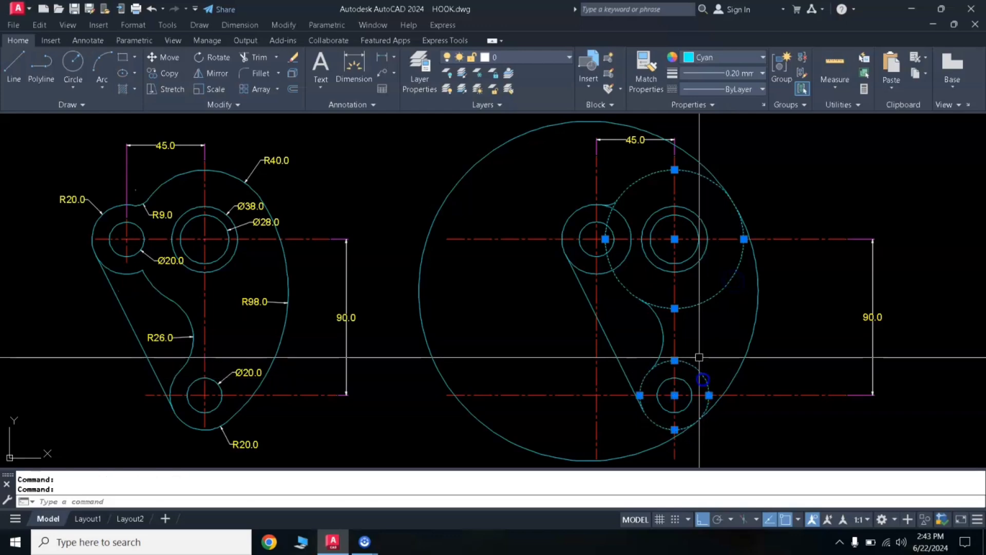
text(tr)
key(Return)
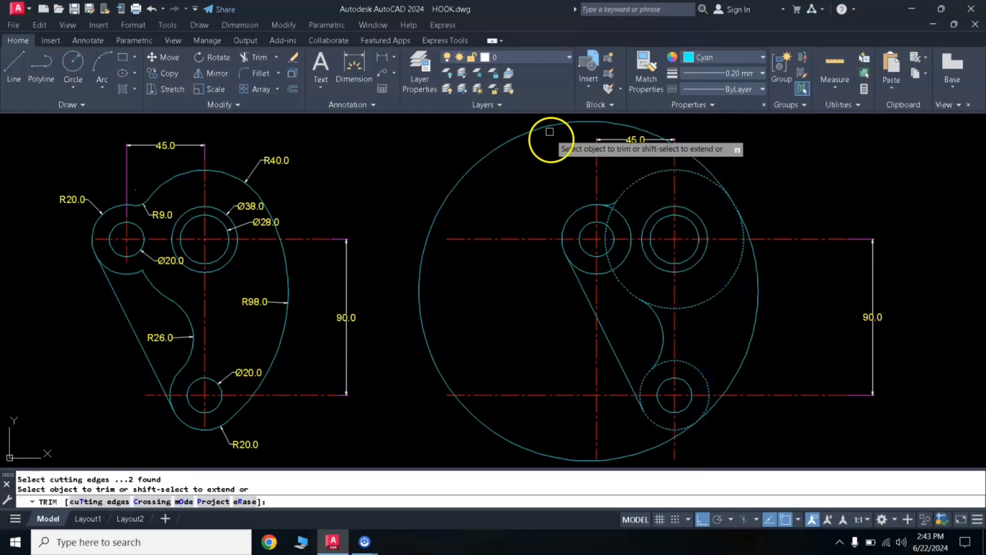
Trim the R98 circle's left part and the stray arcs inside the hook and by the bottom circle
click(548, 130)
key(Return)
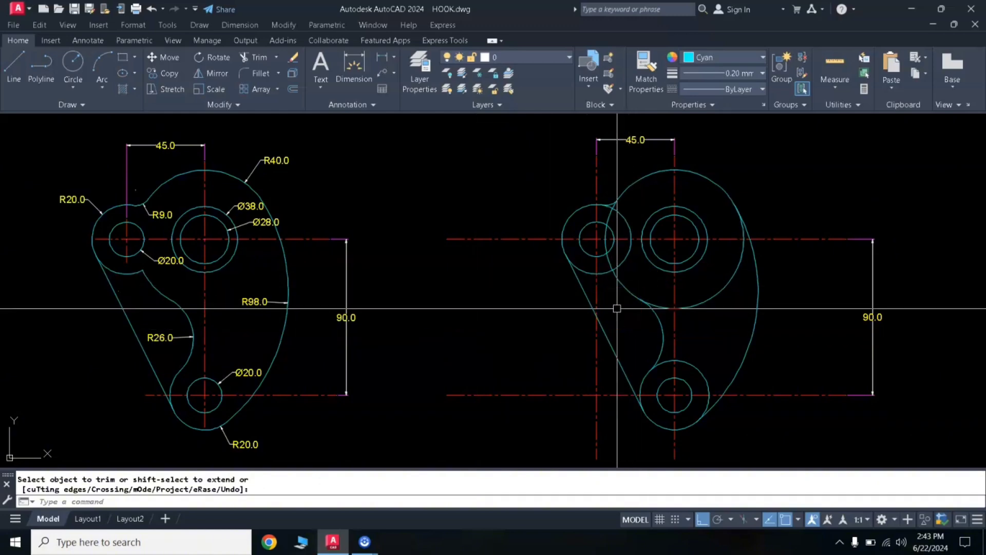
text(TR)
key(Return)
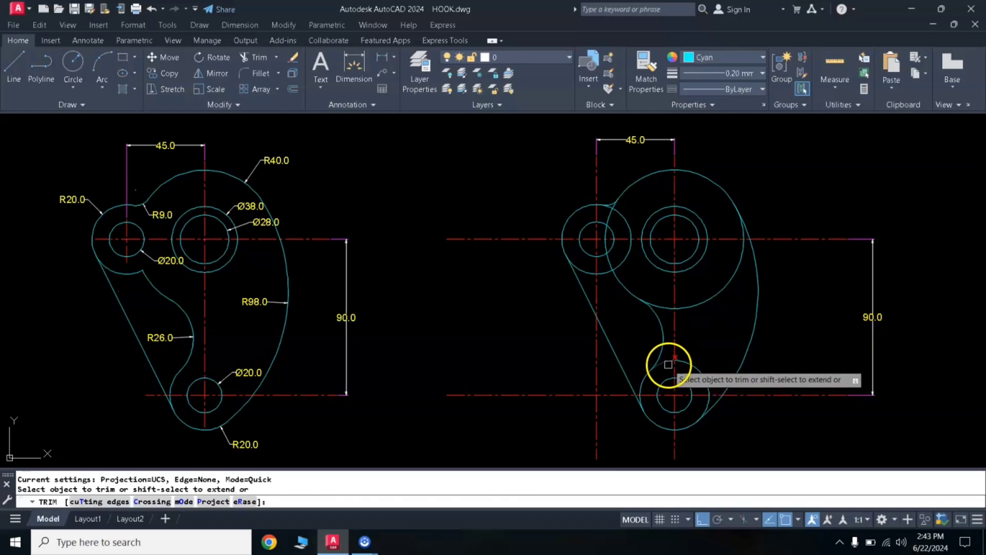
click(694, 366)
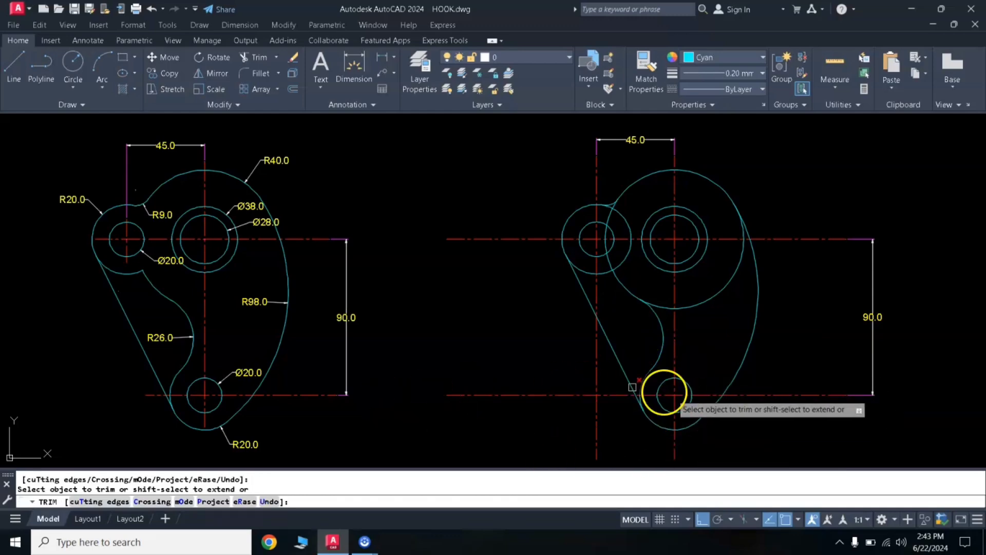
click(650, 397)
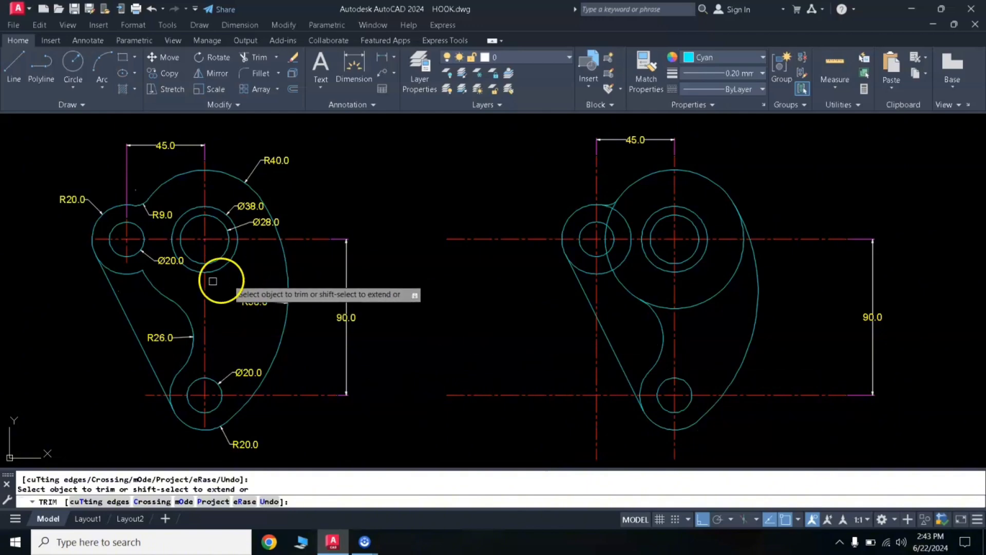
click(663, 307)
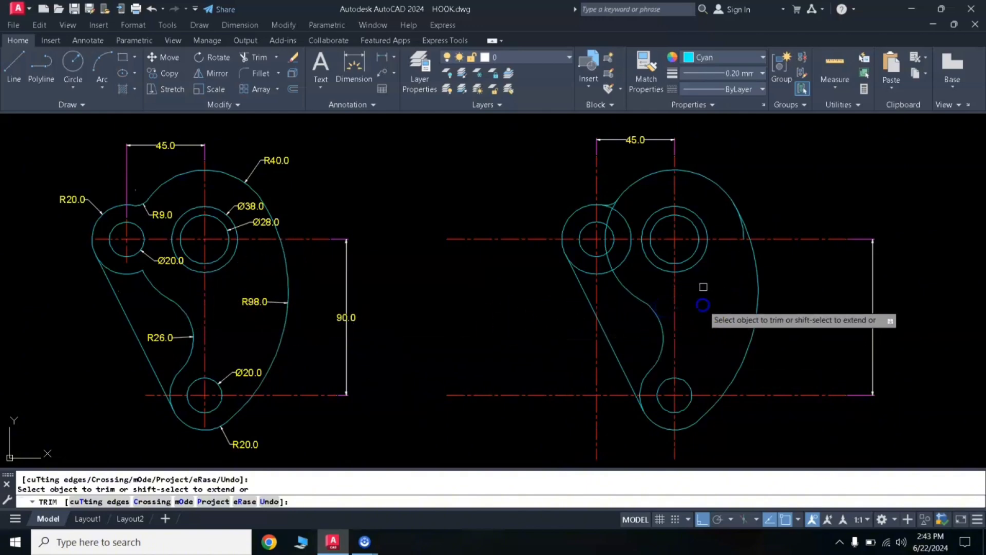
click(724, 227)
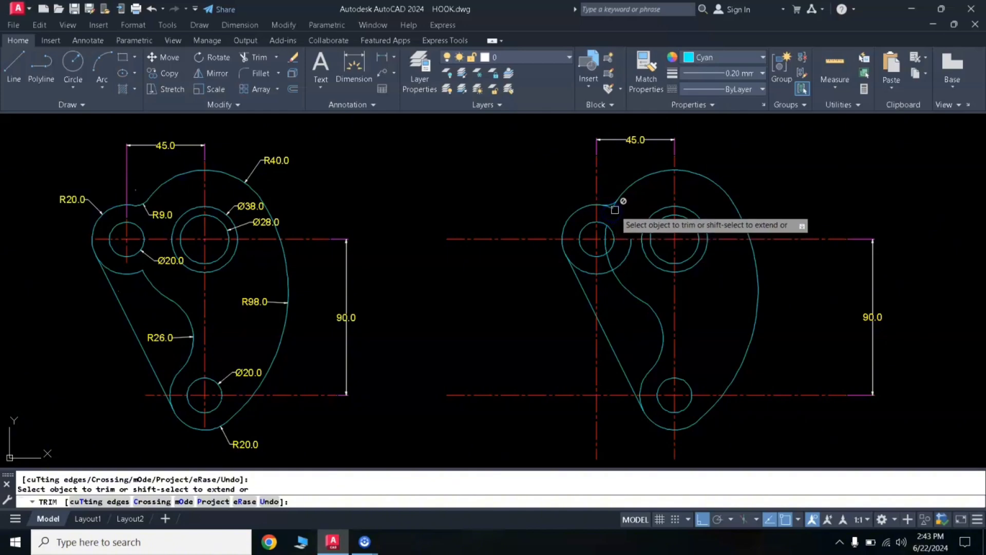
Remove the small leftover arc above the small circle and the last stray arc, then recenter both drawings
scroll(614, 209, up, 2)
scroll(611, 207, up, 5)
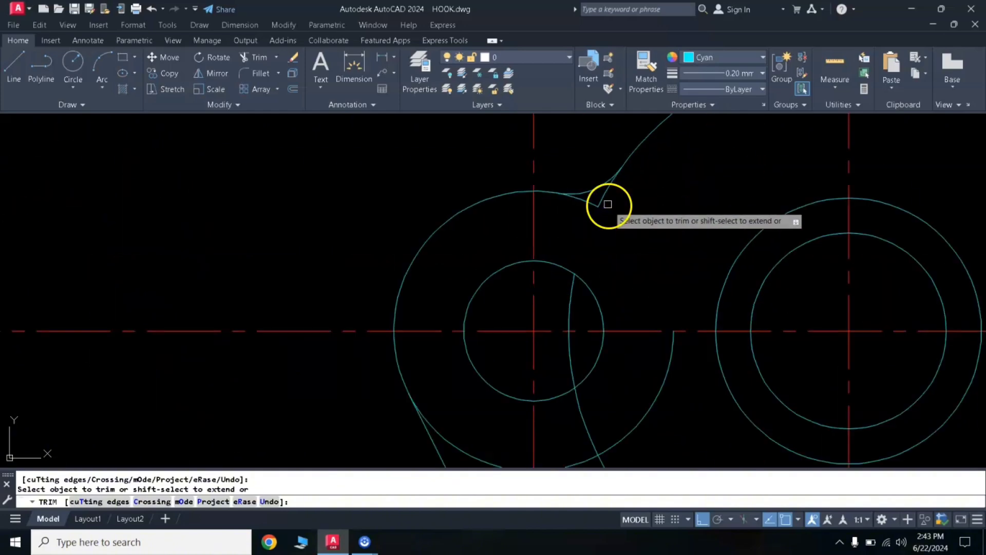
click(595, 204)
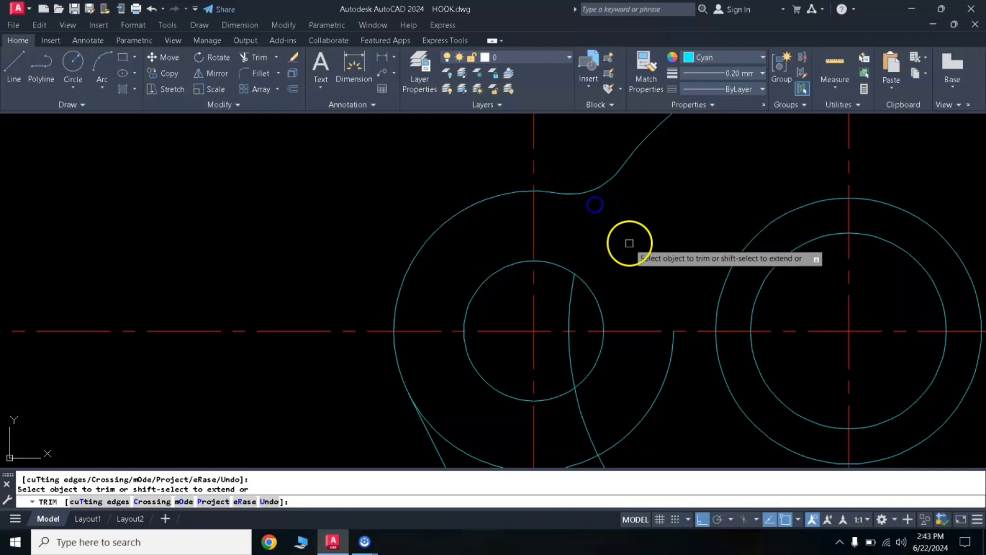
scroll(630, 242, down, 3)
scroll(418, 264, down, 2)
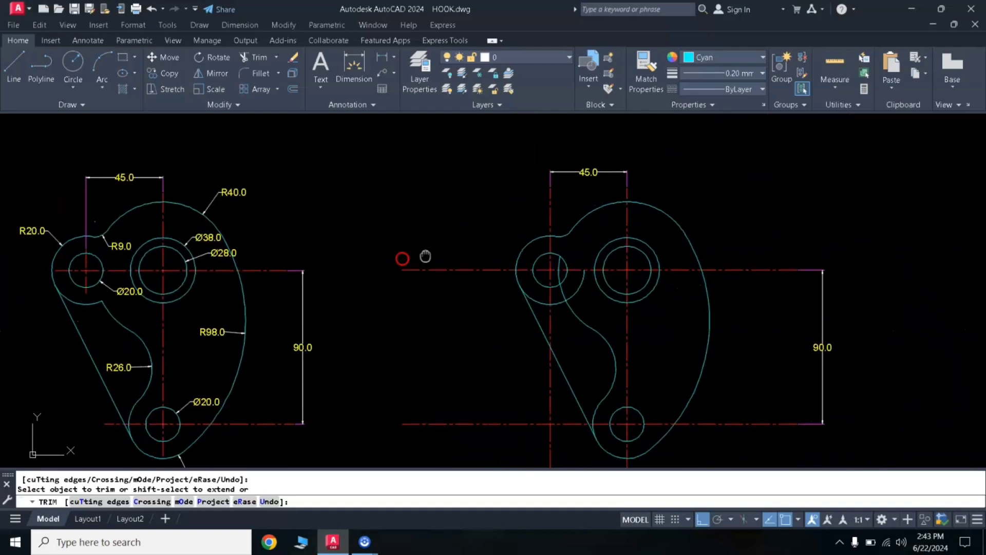
middle_drag(403, 257, 482, 248)
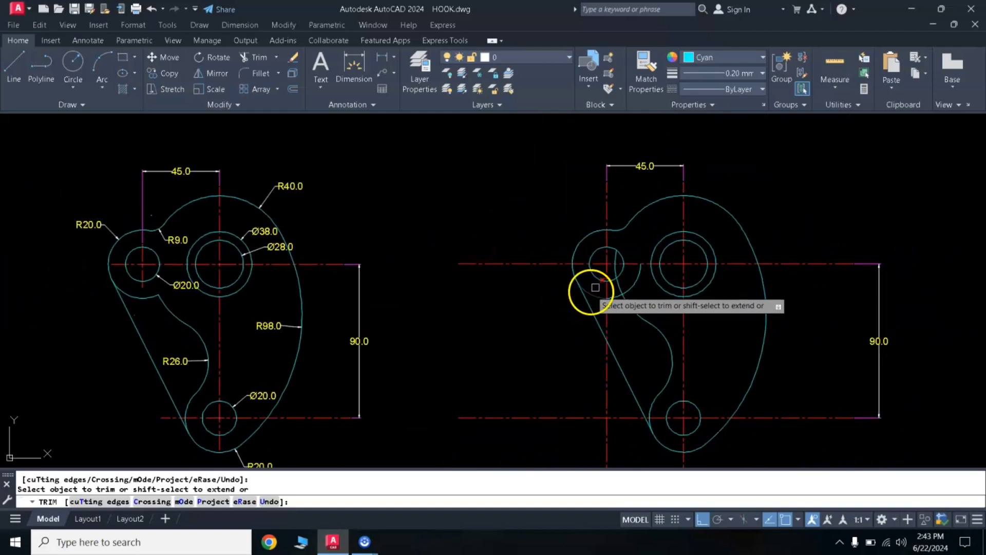
scroll(616, 276, up, 2)
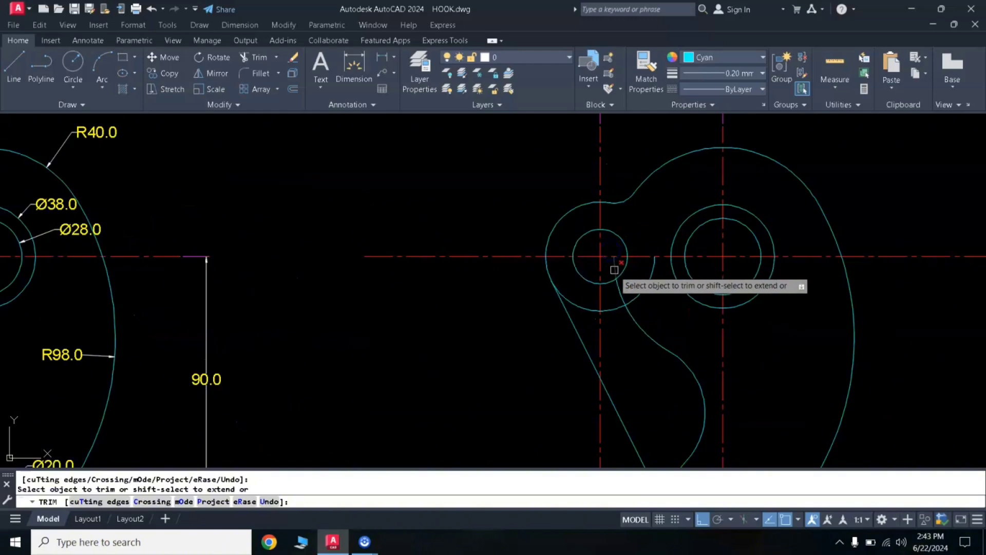
scroll(643, 325, down, 2)
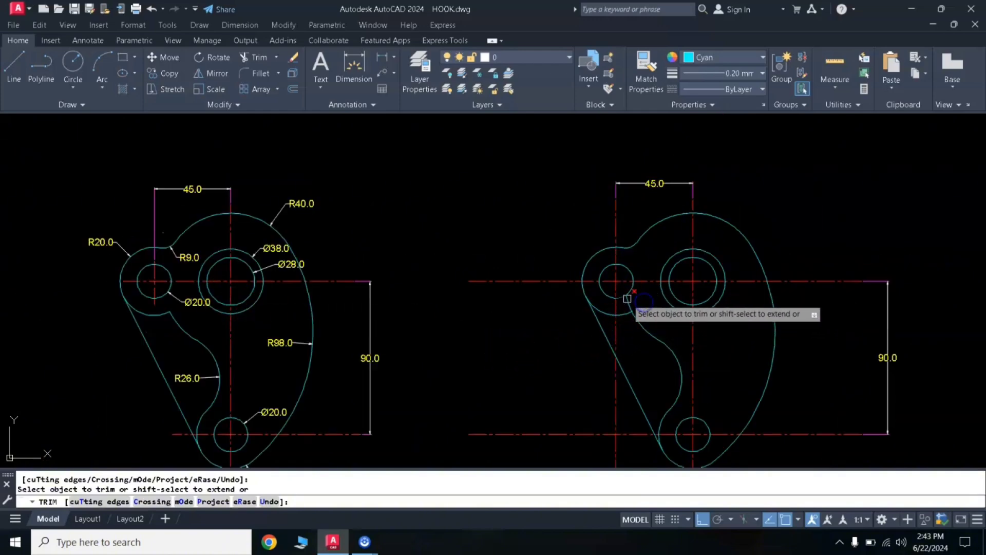
click(717, 362)
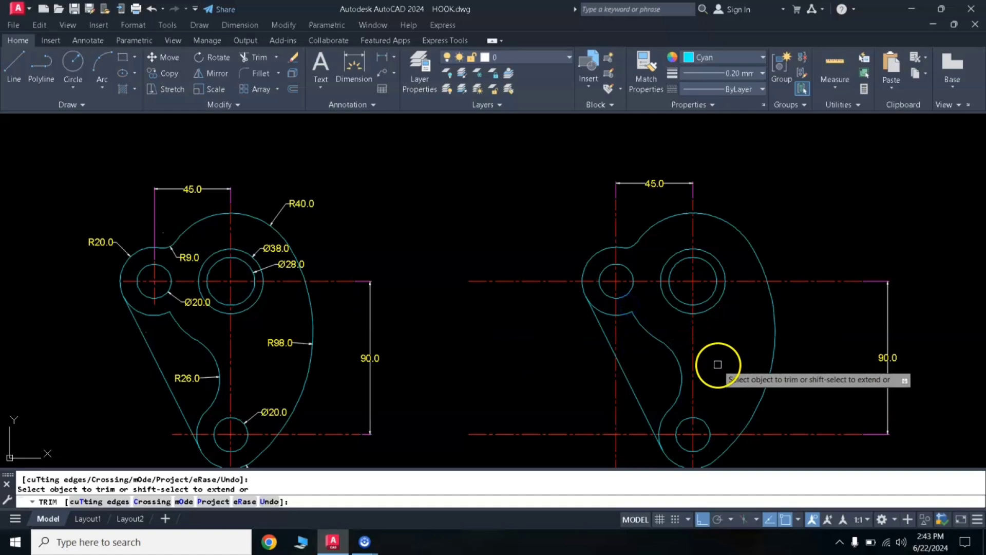
key(Escape)
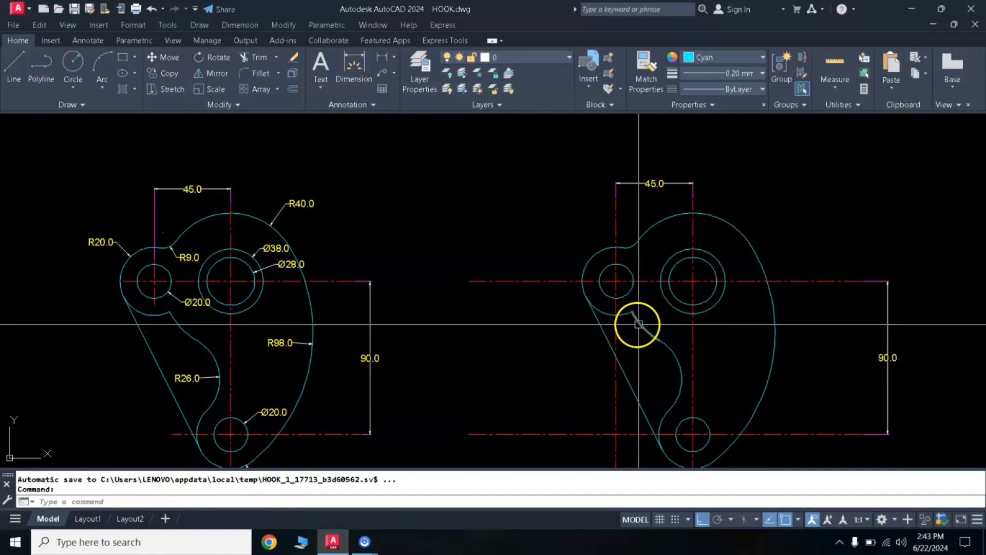
middle_drag(638, 327, 559, 298)
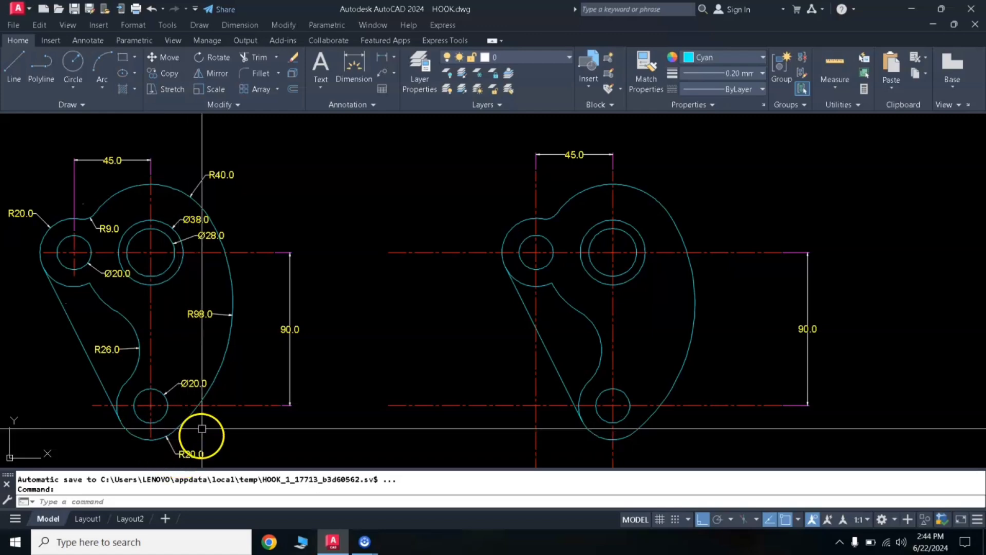
middle_drag(312, 277, 386, 271)
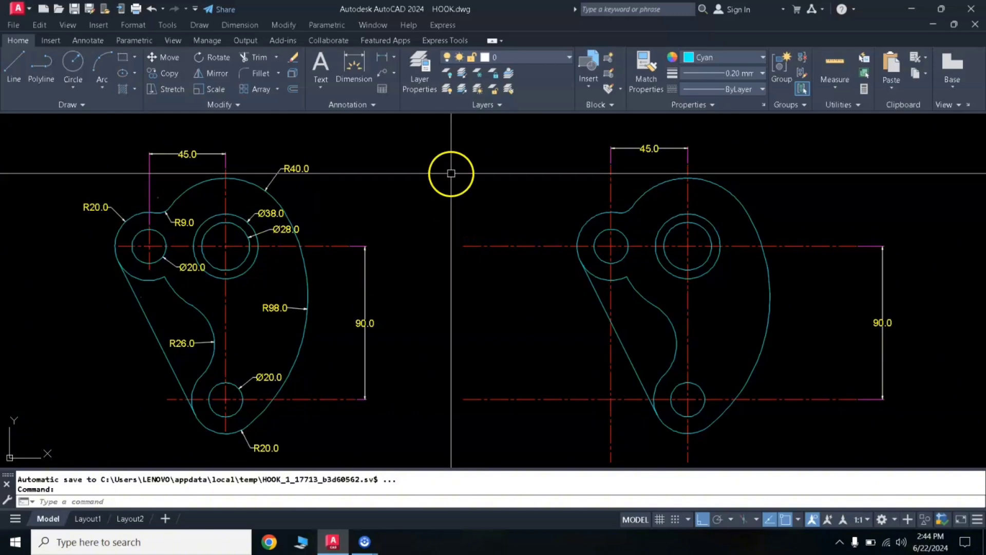
Add radius dimensions R20.0, R9.0 and R40.0 to the copy's upper arcs
click(394, 60)
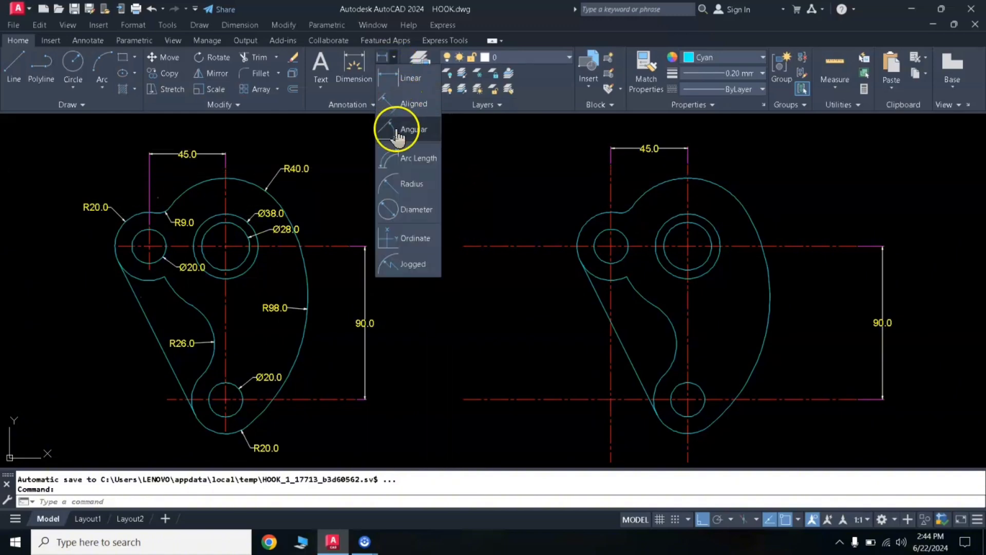
click(398, 197)
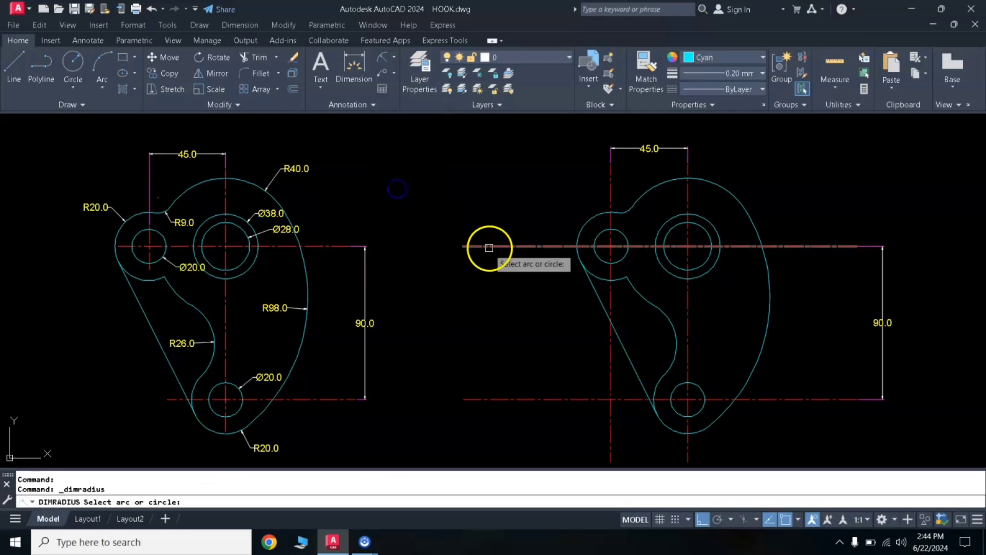
click(590, 221)
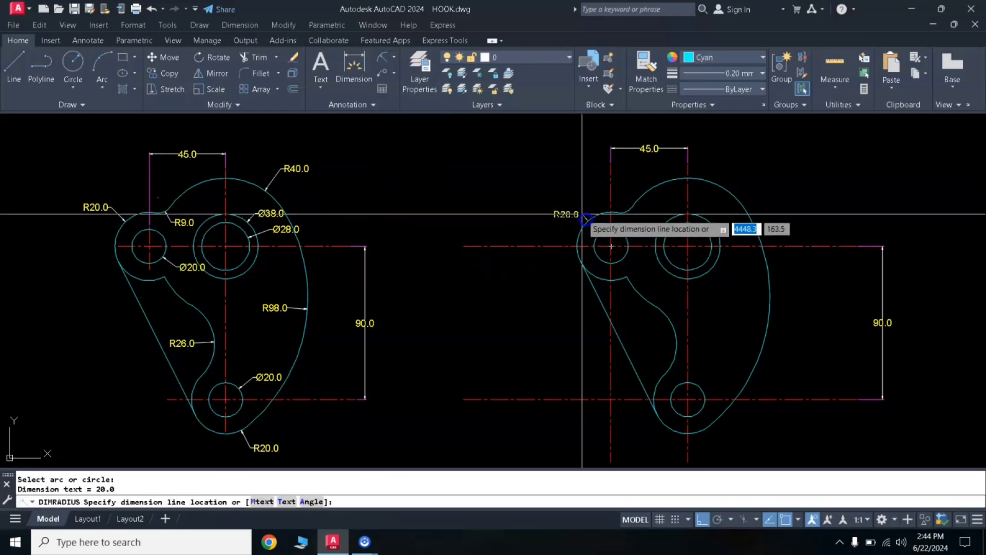
click(546, 244)
key(Return)
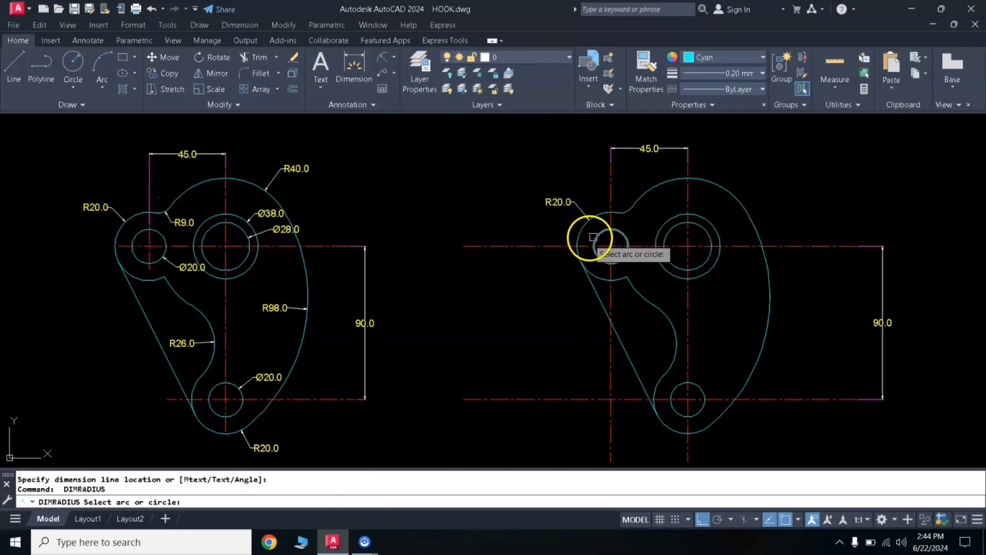
click(623, 216)
click(631, 224)
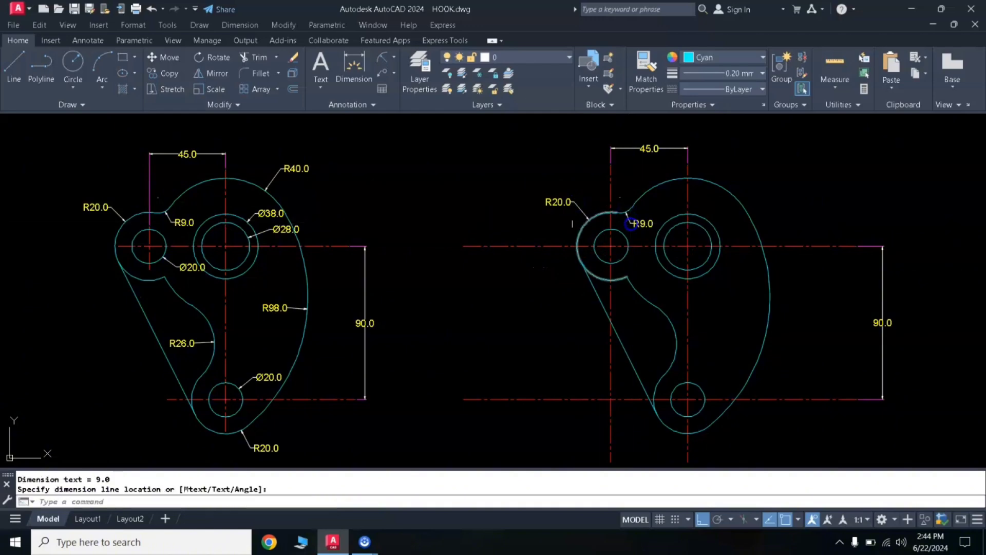
key(Return)
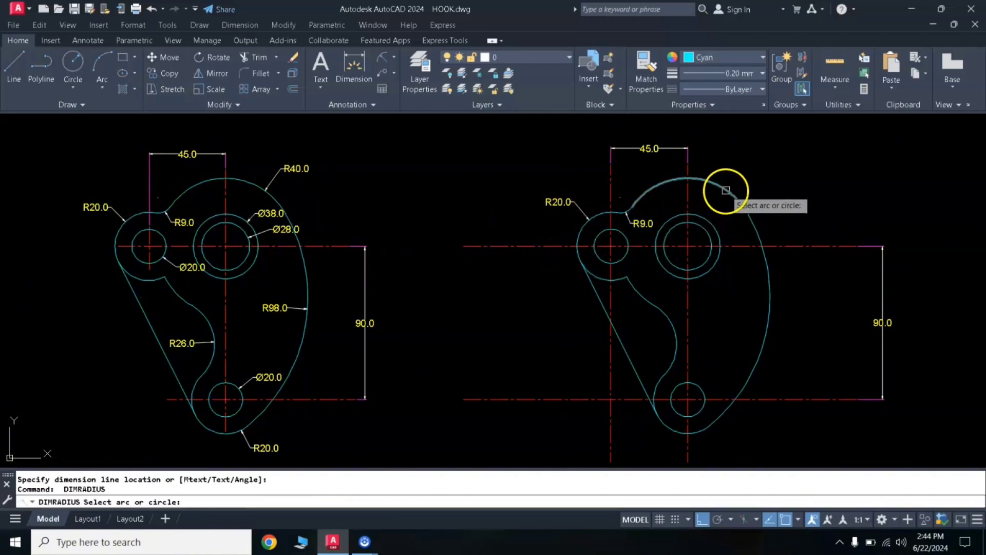
click(726, 191)
click(744, 172)
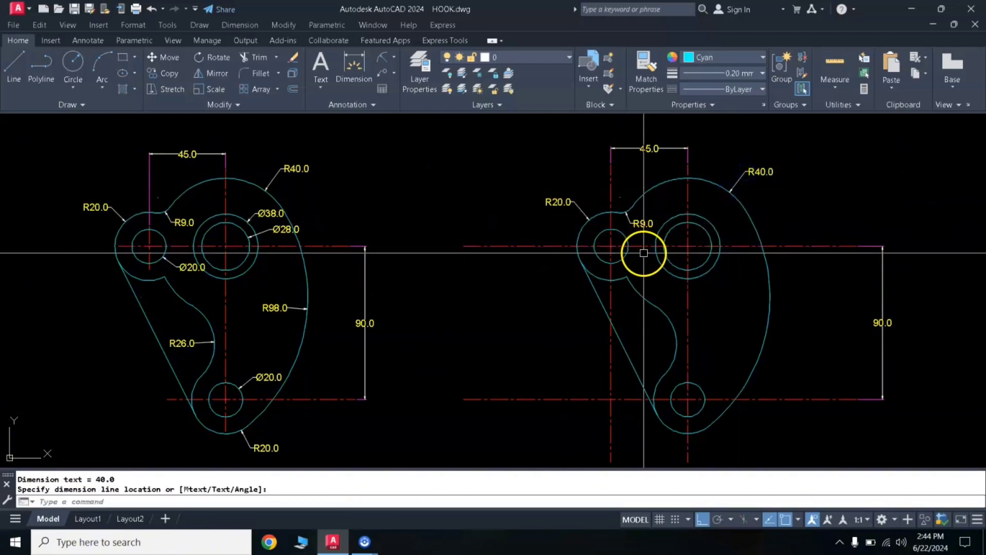
Dimension the R98.0 outer arc, R26.0 inner arc and R20.0 bottom arc
click(768, 306)
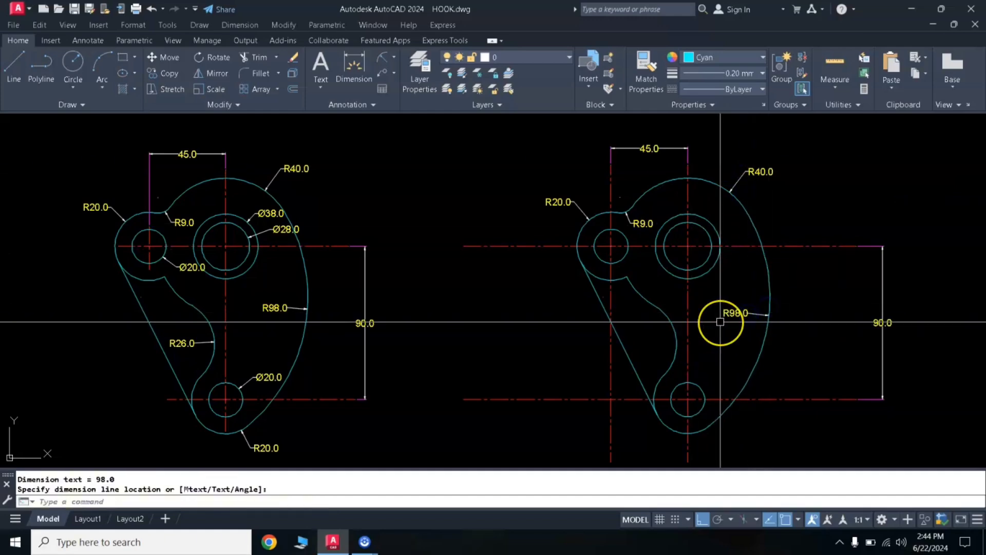
right_click(696, 350)
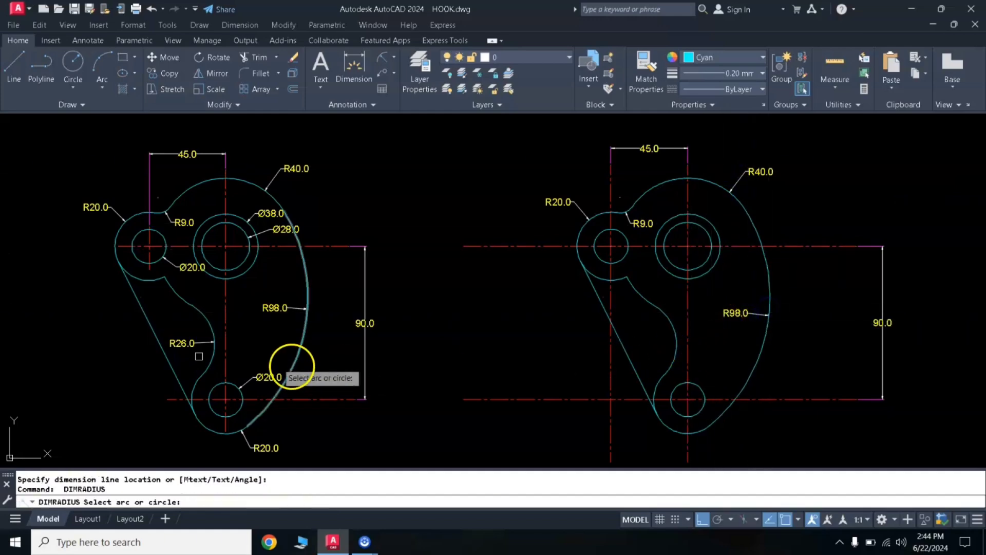
click(674, 342)
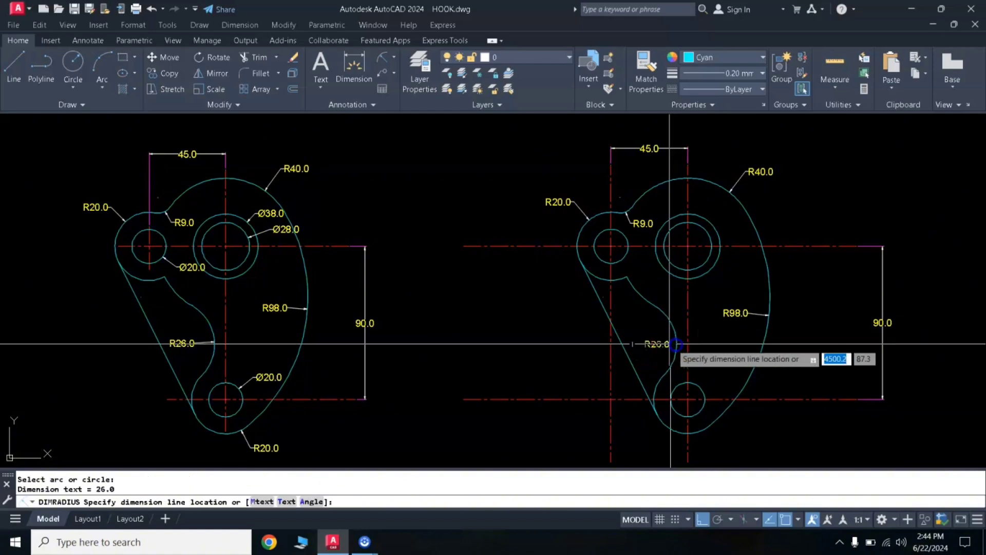
click(660, 339)
click(706, 366)
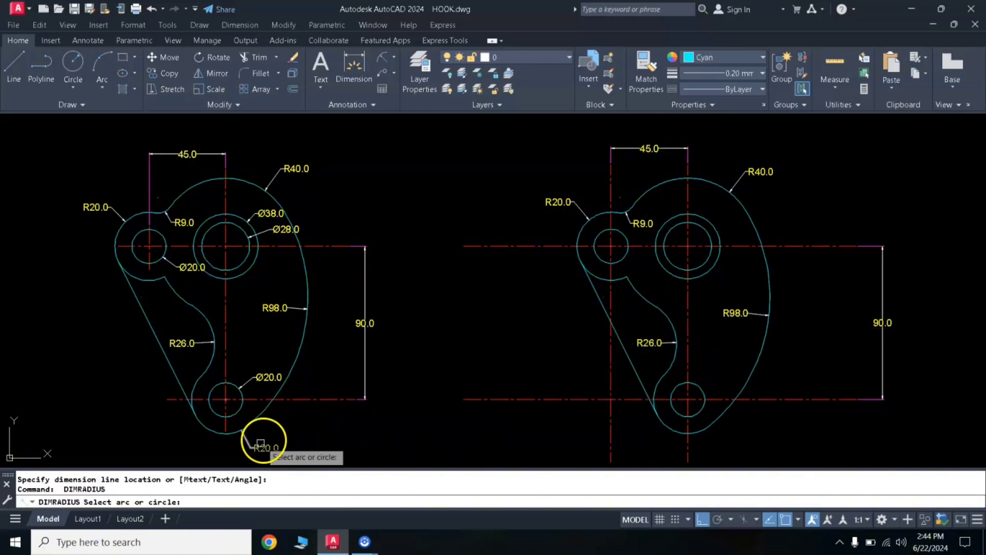
click(703, 431)
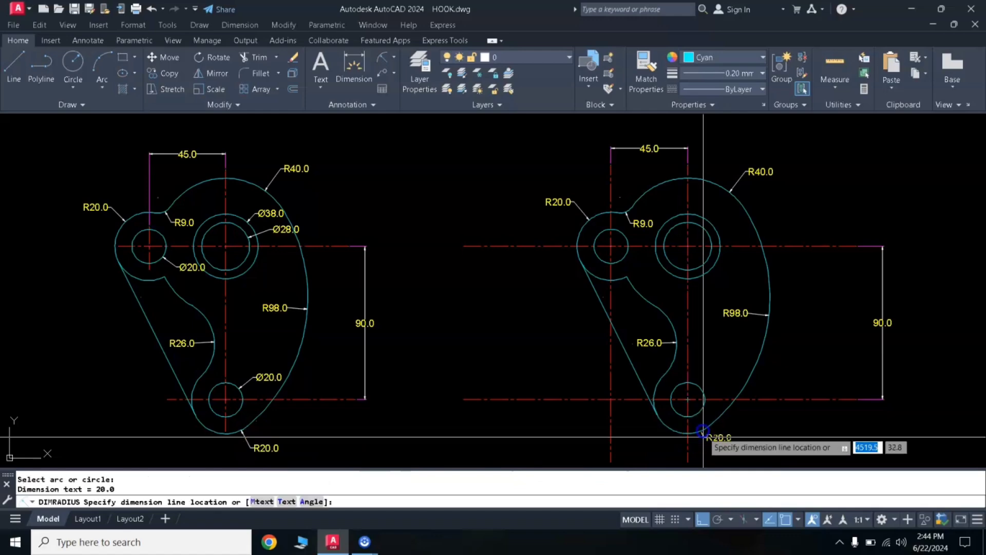
click(703, 448)
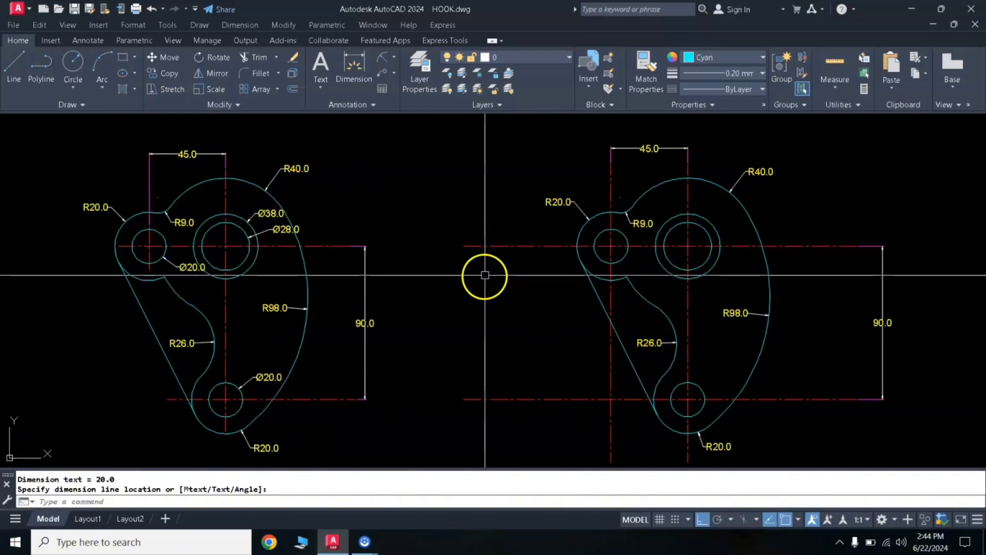
Add Ø28.0 and Ø38.0 diameter dimensions to the large hole's circles
click(393, 59)
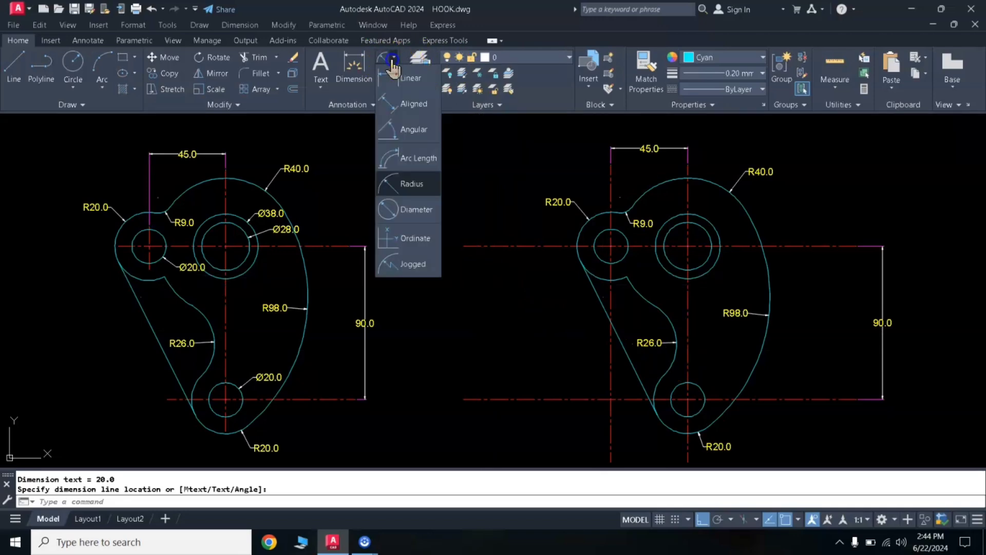
click(411, 210)
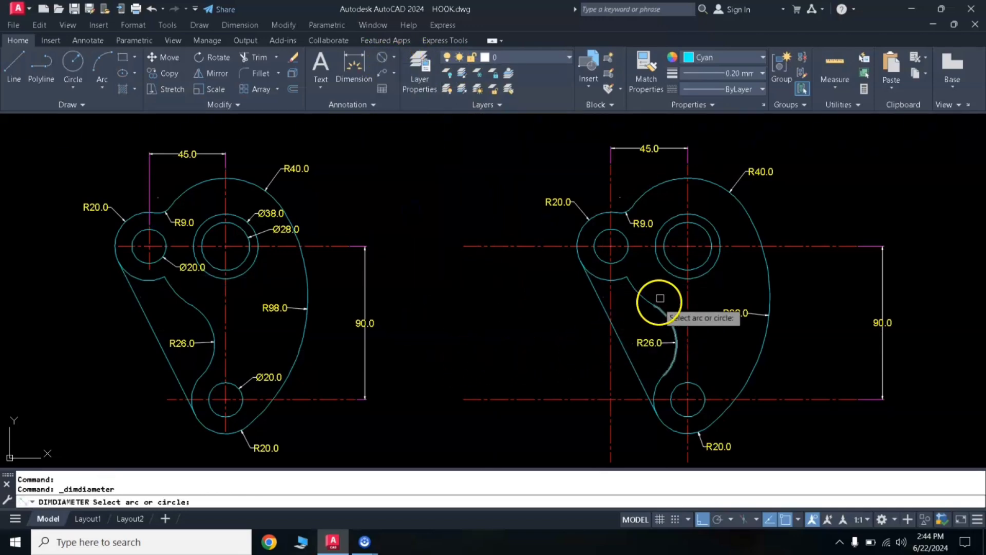
click(706, 237)
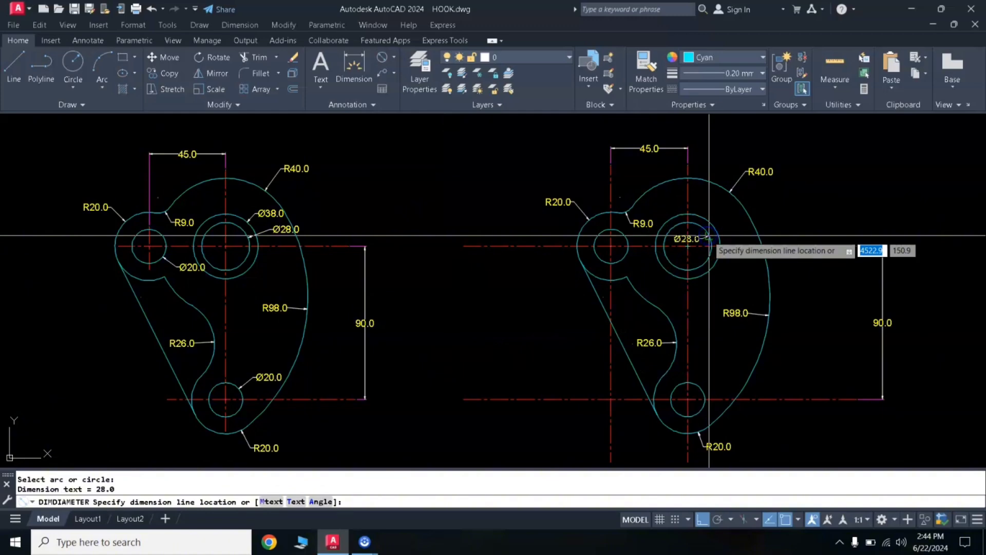
click(732, 240)
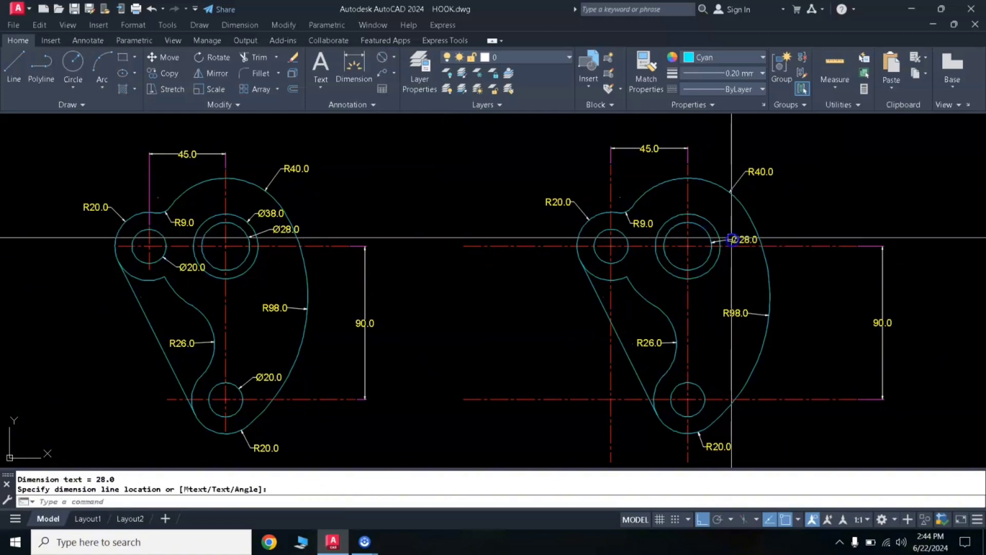
key(Return)
click(708, 222)
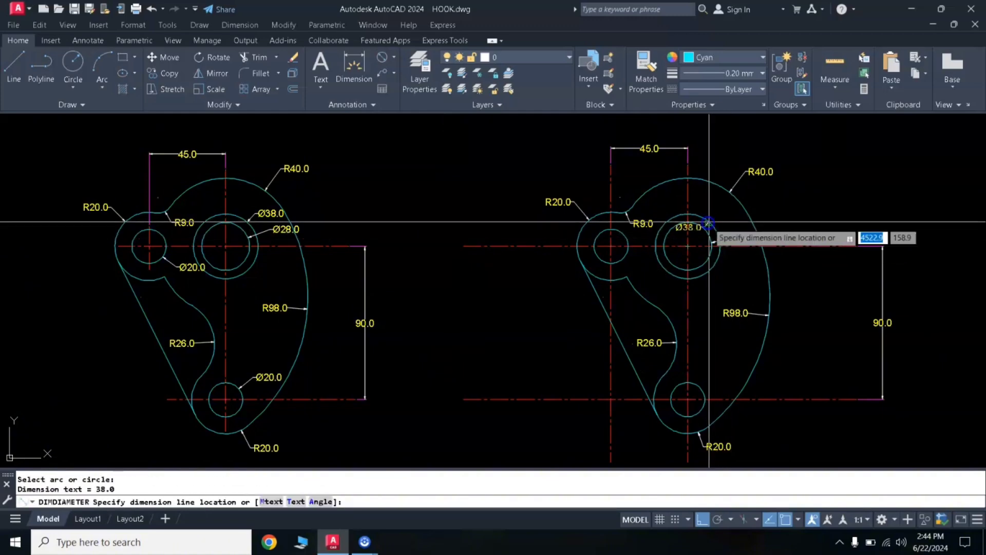
click(715, 213)
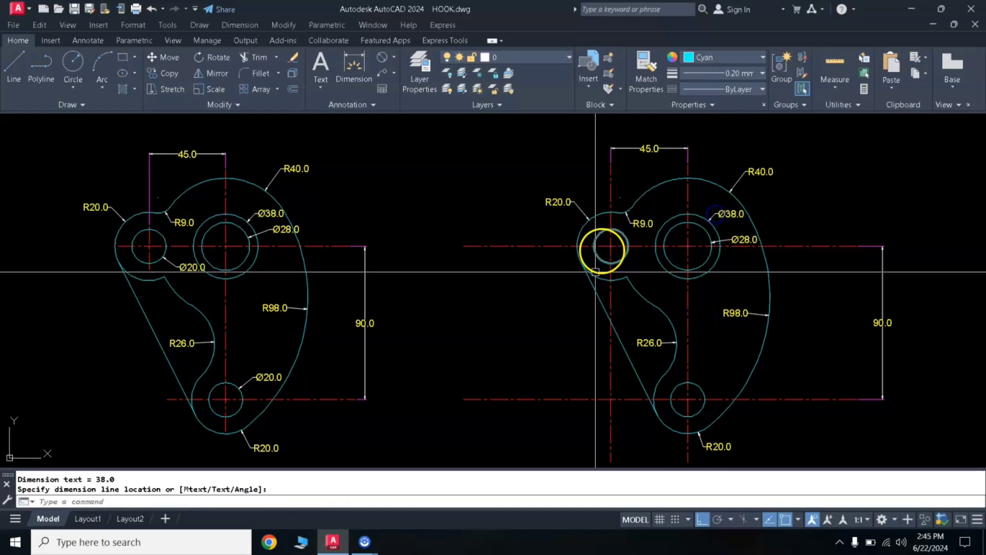
Add Ø20.0 diameter dimensions to the bottom hole and the small left hole
click(590, 293)
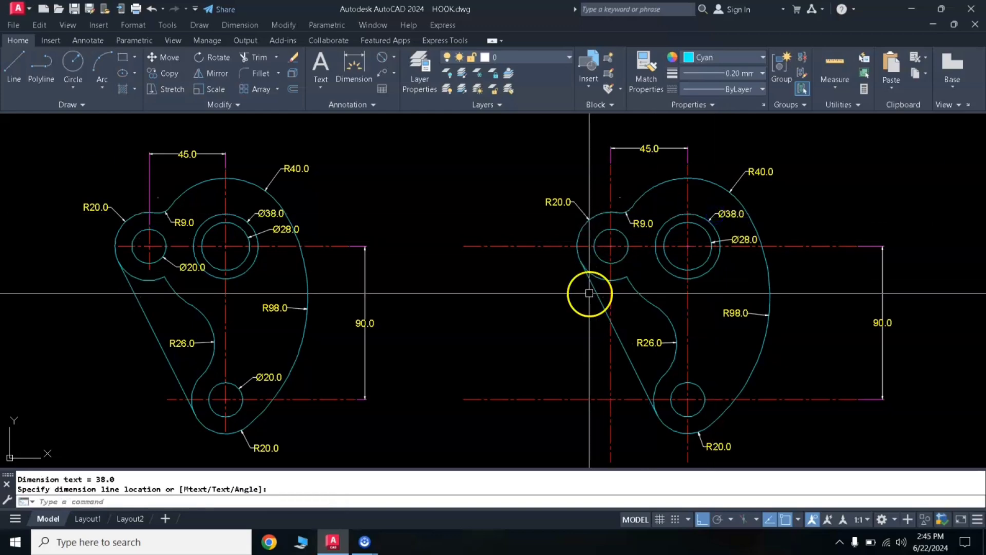
key(Return)
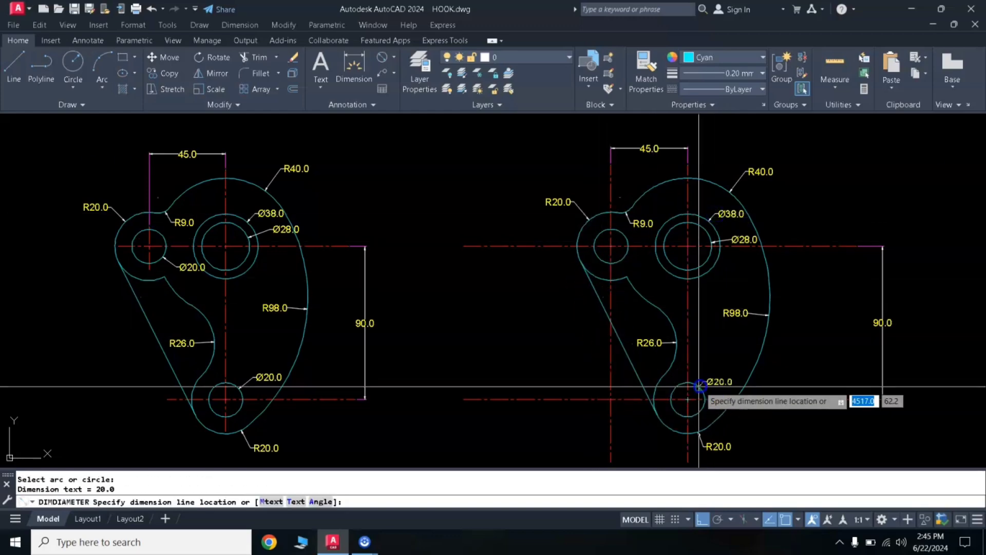
click(711, 378)
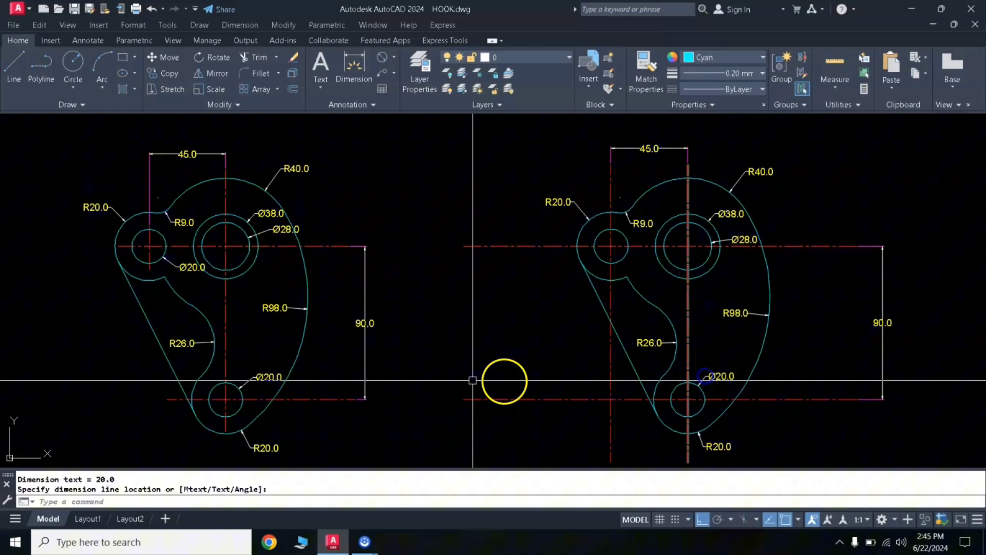
click(256, 380)
key(Return)
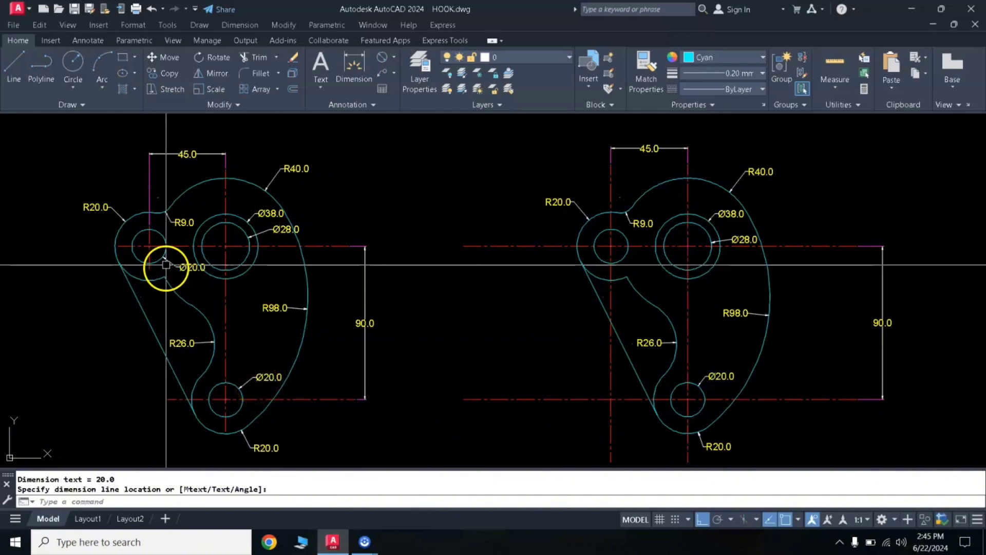
click(624, 260)
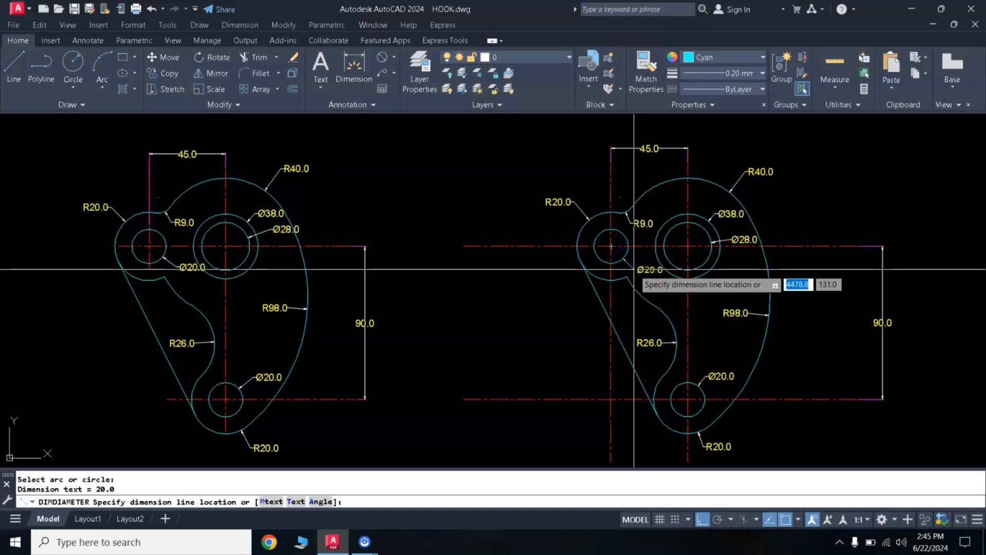
click(635, 298)
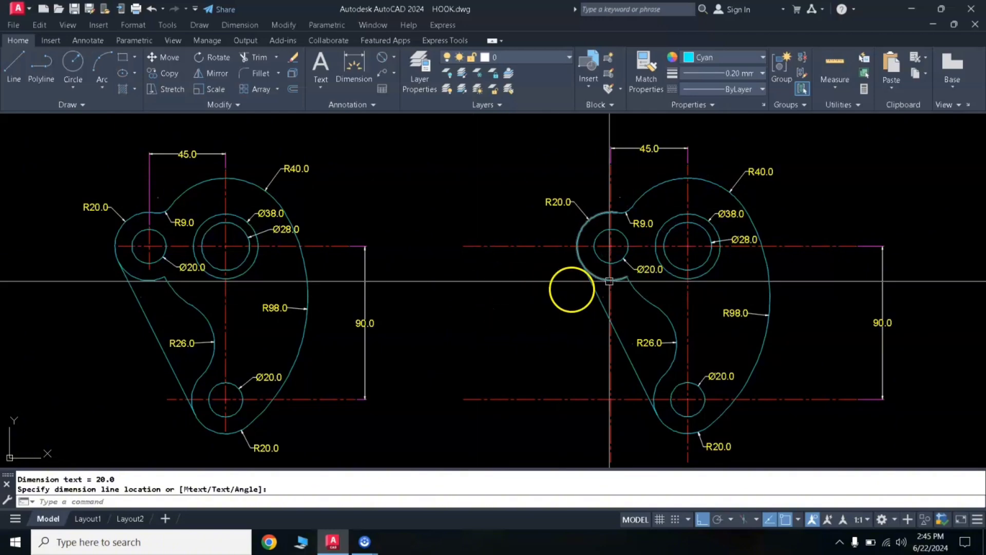
click(625, 265)
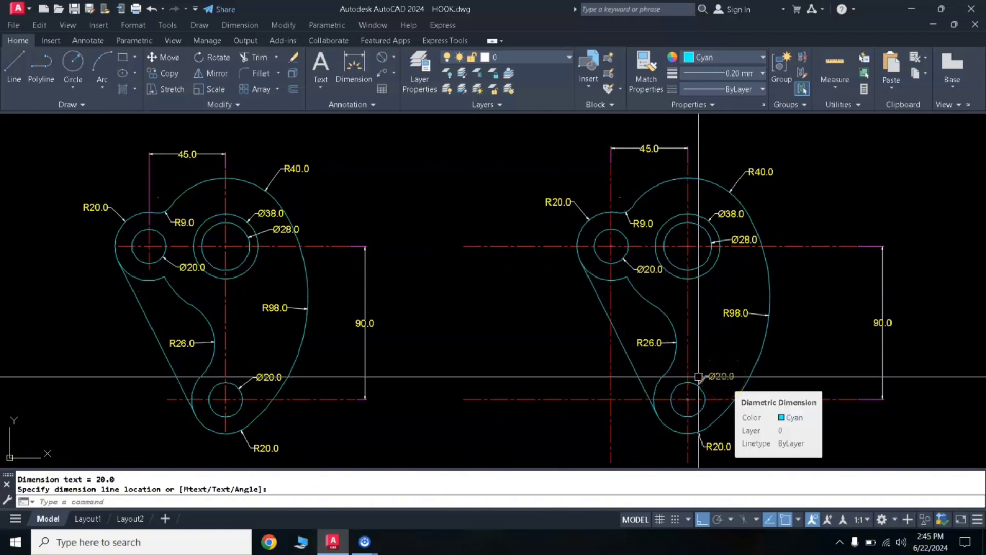
click(723, 376)
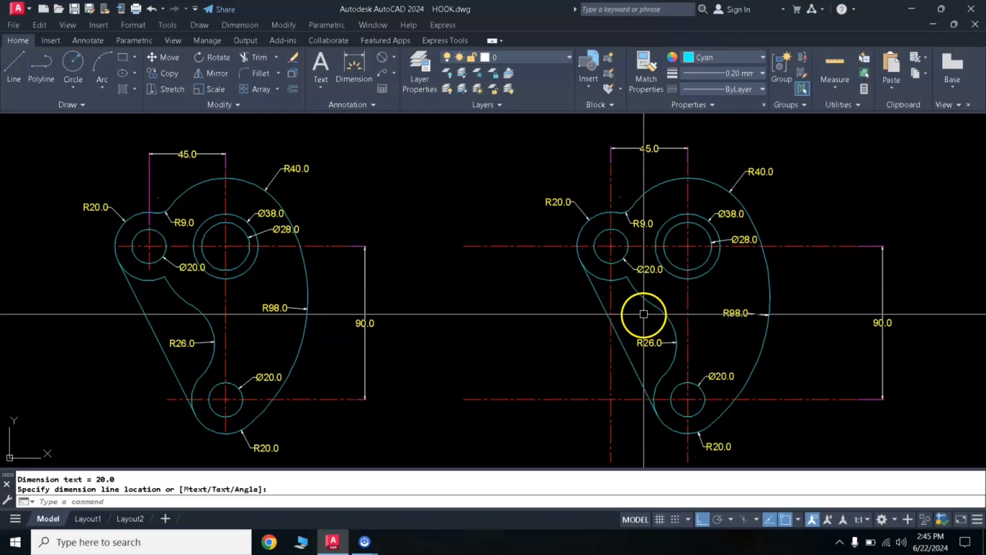
Shorten the vertical centre line so it ends just below the small hole
click(606, 445)
click(610, 452)
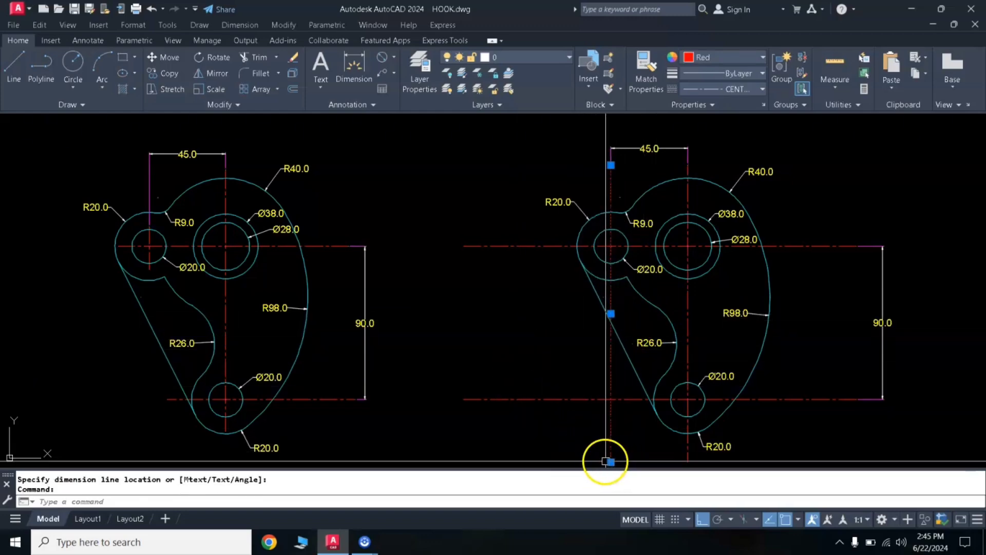
click(610, 462)
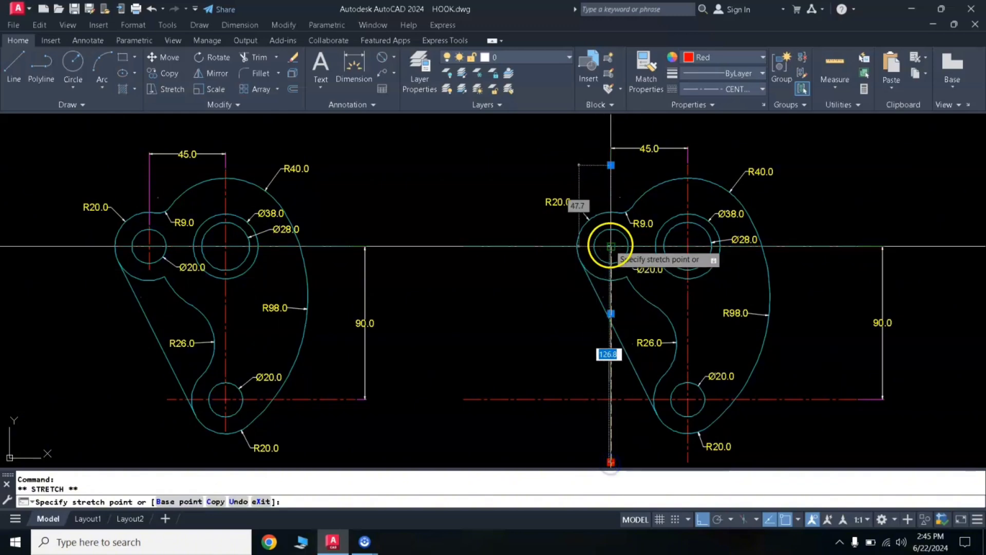
click(610, 290)
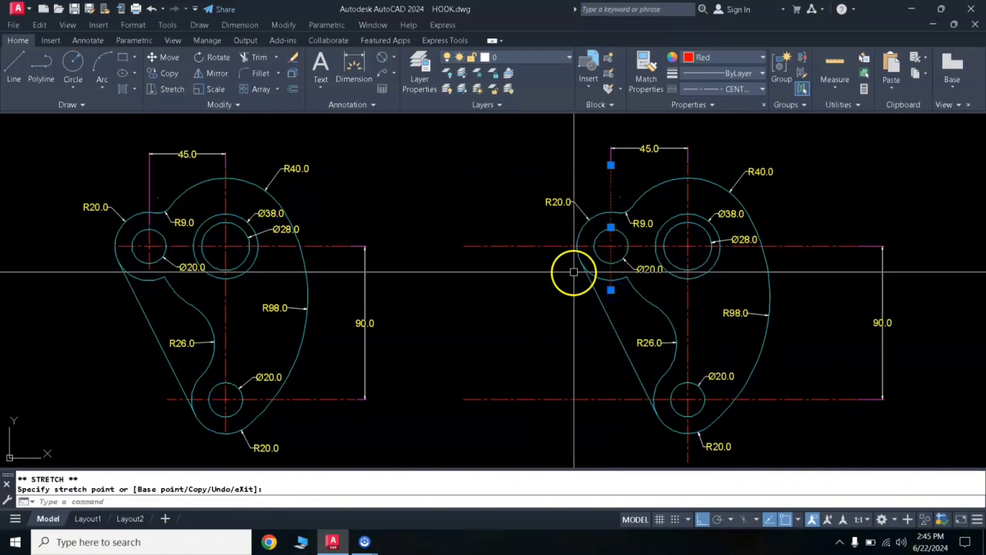
click(611, 290)
click(611, 272)
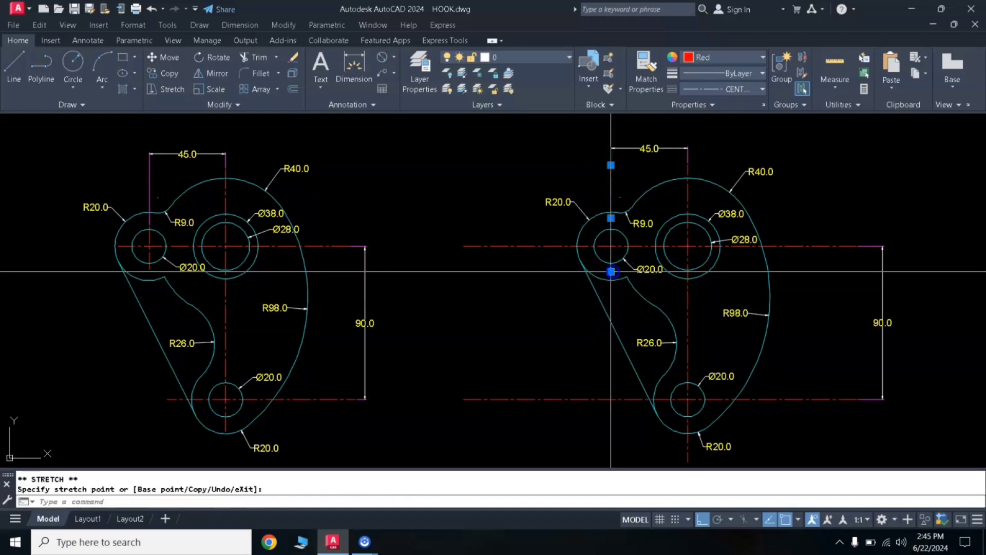
Shorten the upper and lower horizontal centre lines at their left ends, near the holes
click(490, 246)
click(464, 246)
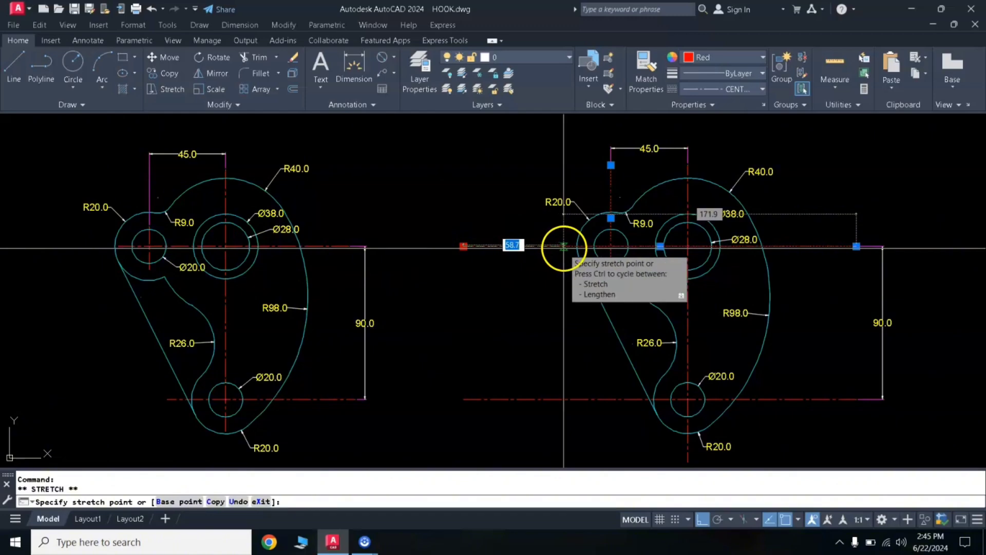
click(563, 246)
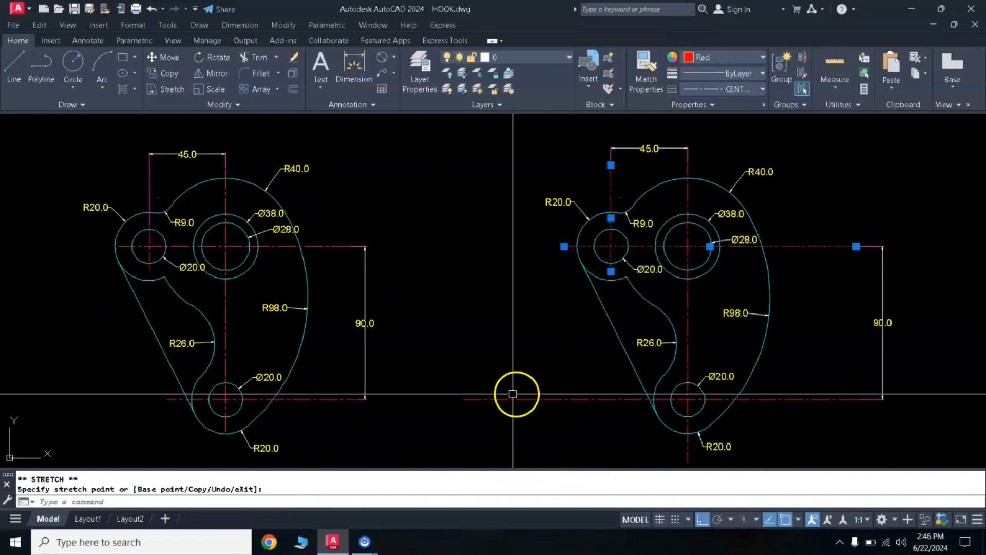
click(463, 398)
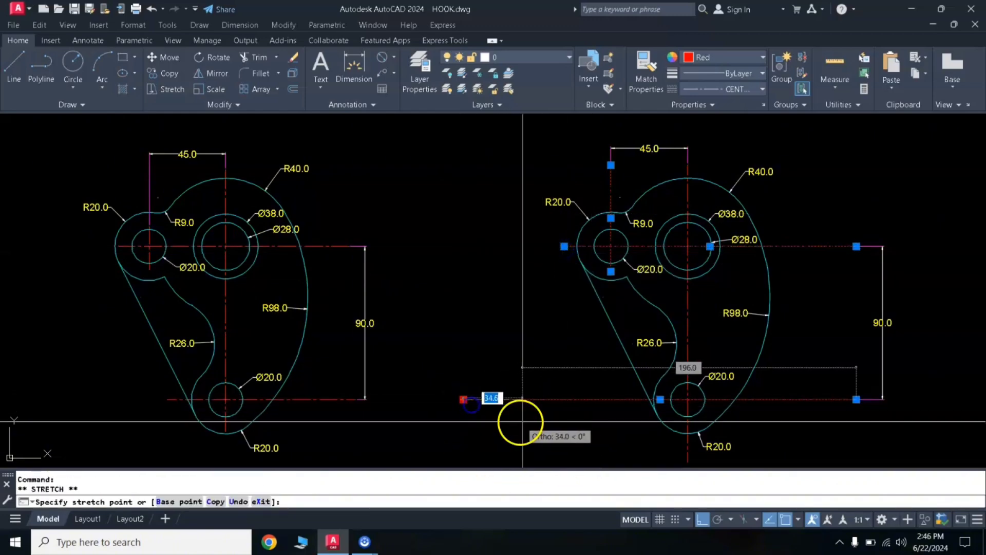
click(636, 405)
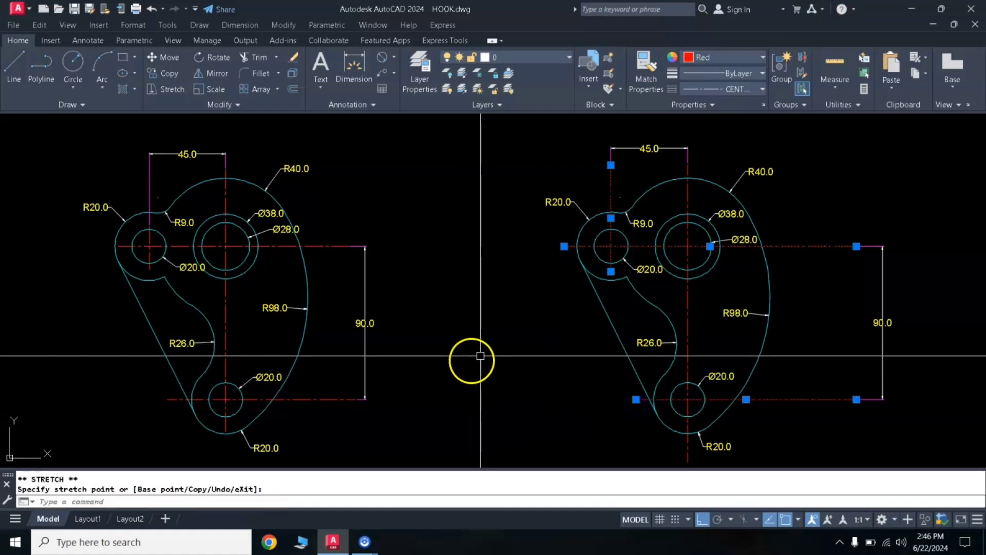
key(Escape)
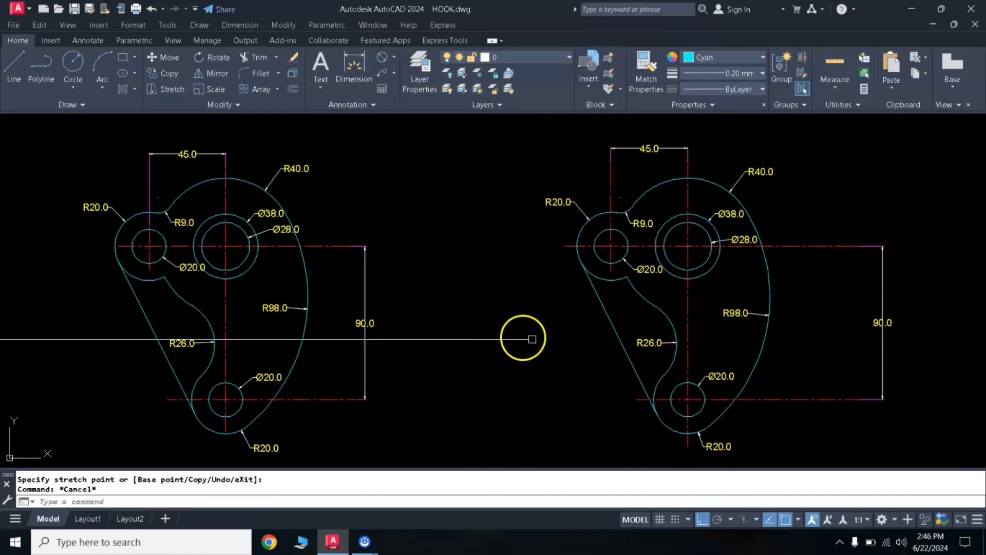